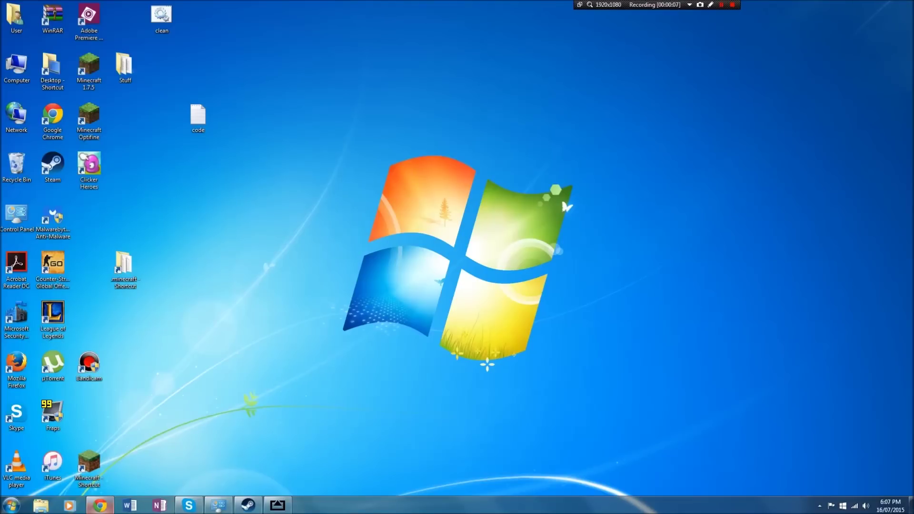
Keep the craftbukkit 1.8.7 jar download despite Chrome's warning and return to the desktop
{"action": "left_click", "coordinate": [100, 505]}
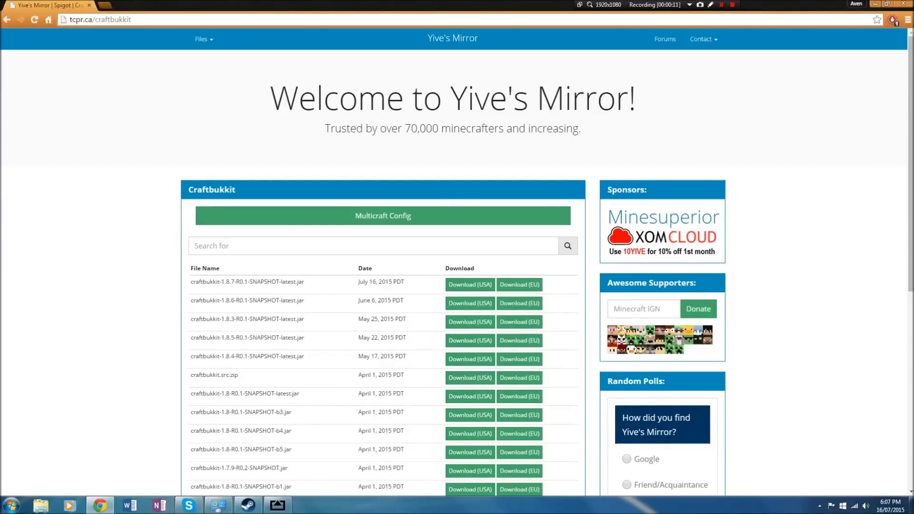
{"action": "scroll", "coordinate": [383, 293], "scroll_direction": "down", "scroll_amount": 1}
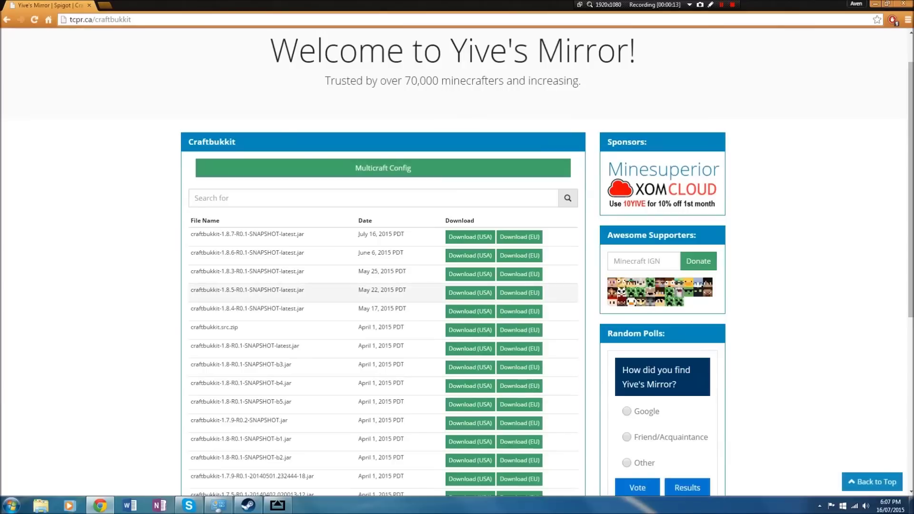
{"action": "scroll", "coordinate": [401, 343], "scroll_direction": "up", "scroll_amount": 1}
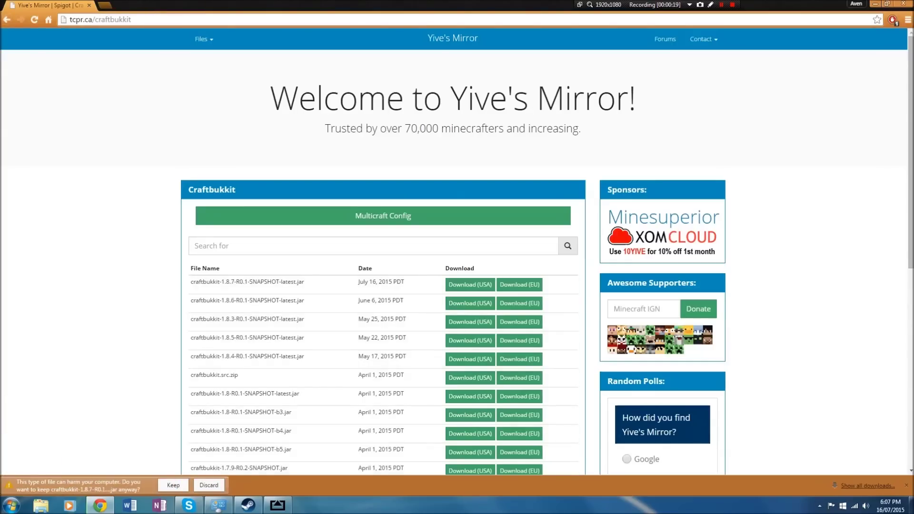
{"action": "left_click", "coordinate": [173, 484]}
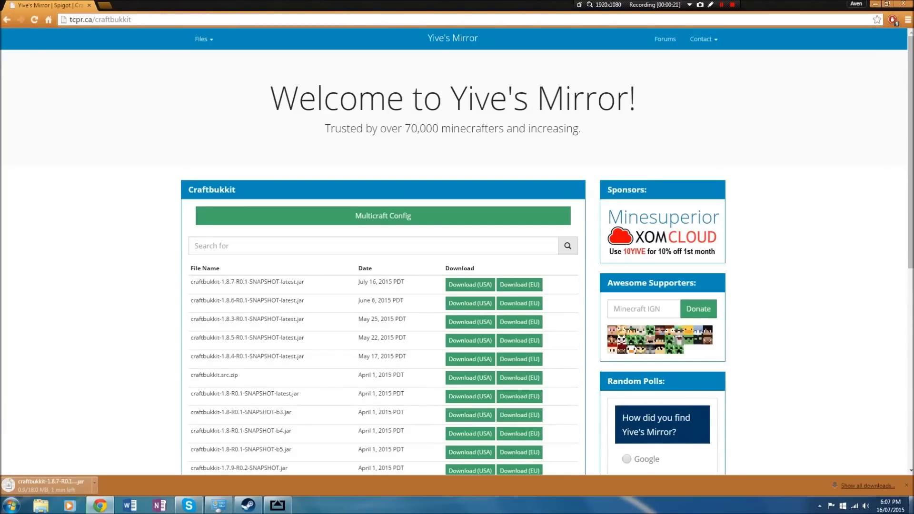
{"action": "left_click", "coordinate": [911, 505]}
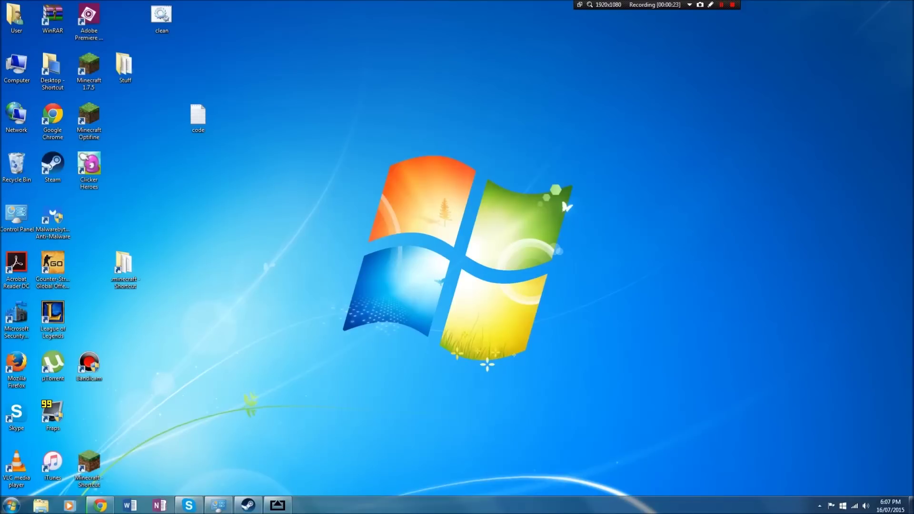
{"action": "right_click", "coordinate": [176, 269]}
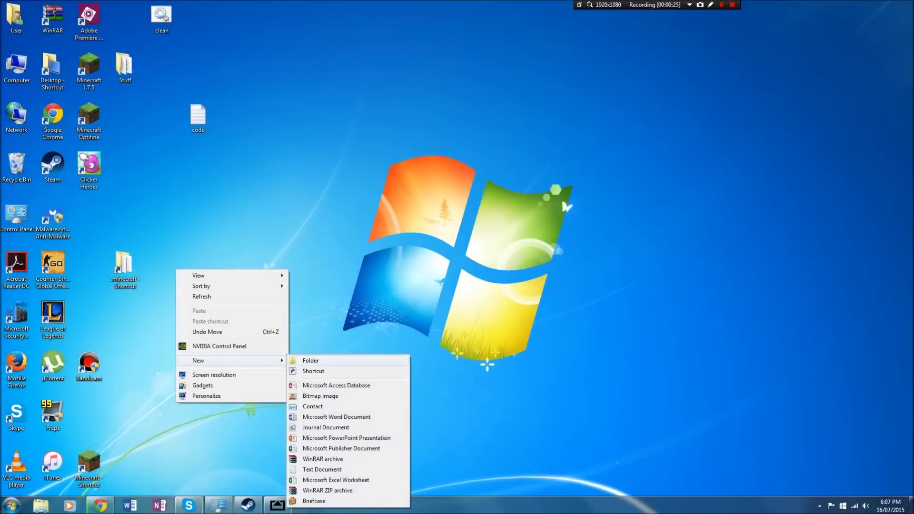
Create a desktop folder named 'Minecraft Server' and bring Chrome's download page back
{"action": "left_click", "coordinate": [312, 361]}
{"action": "type", "text": "Minec"}
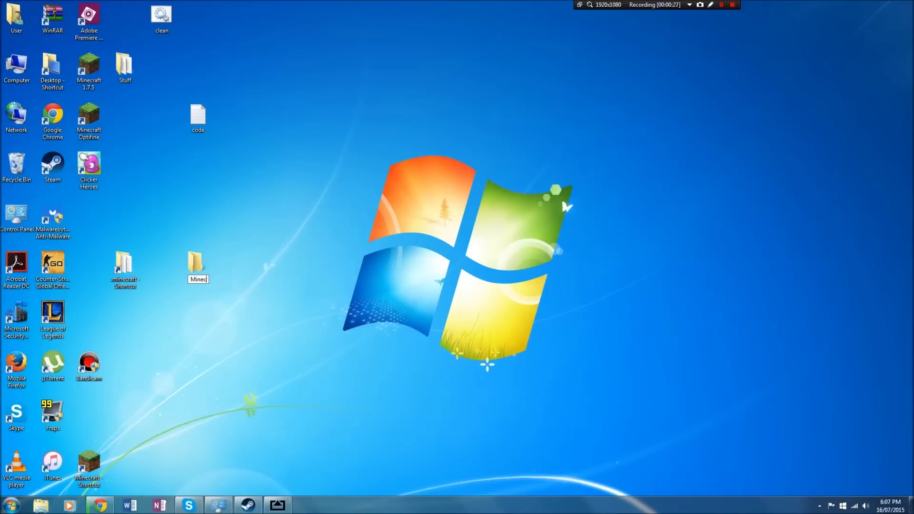
{"action": "type", "text": "raft Server"}
{"action": "key", "text": "Return"}
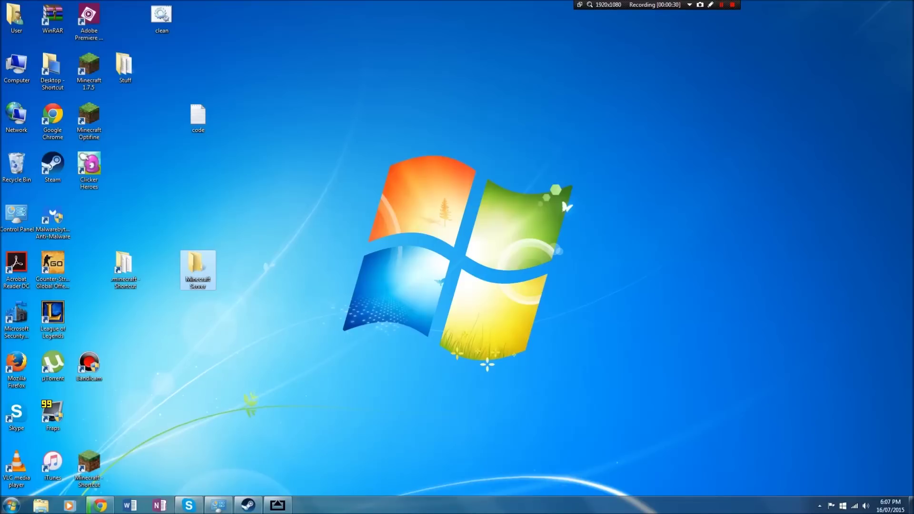
{"action": "left_click", "coordinate": [100, 505]}
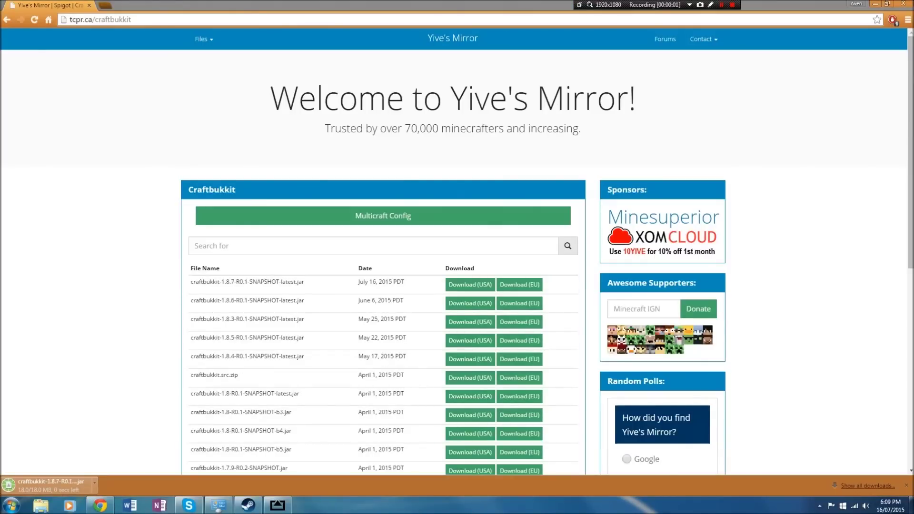
Snap Chrome right and drop the downloaded jar into the Minecraft Server folder, then view it
{"action": "key", "text": "super+Right"}
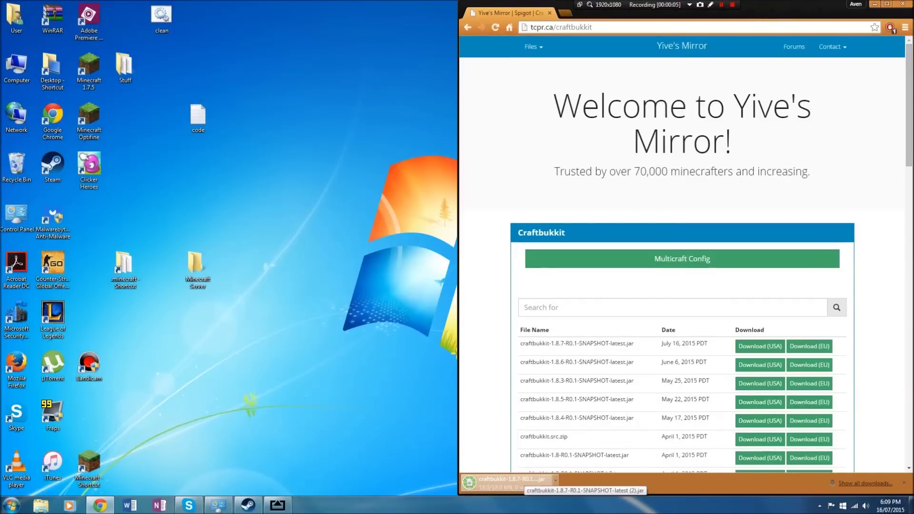
{"action": "left_click_drag", "start_coordinate": [518, 480], "coordinate": [197, 275]}
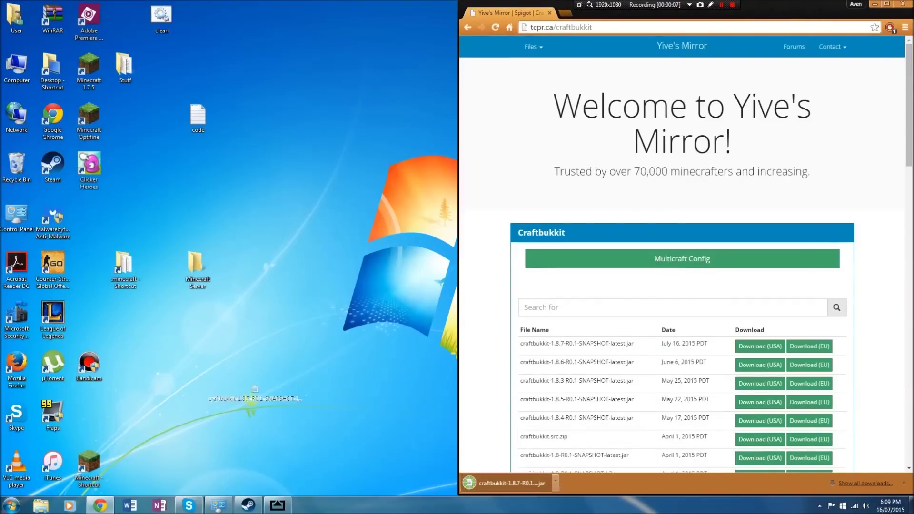
{"action": "left_click_drag", "start_coordinate": [197, 274], "coordinate": [198, 275]}
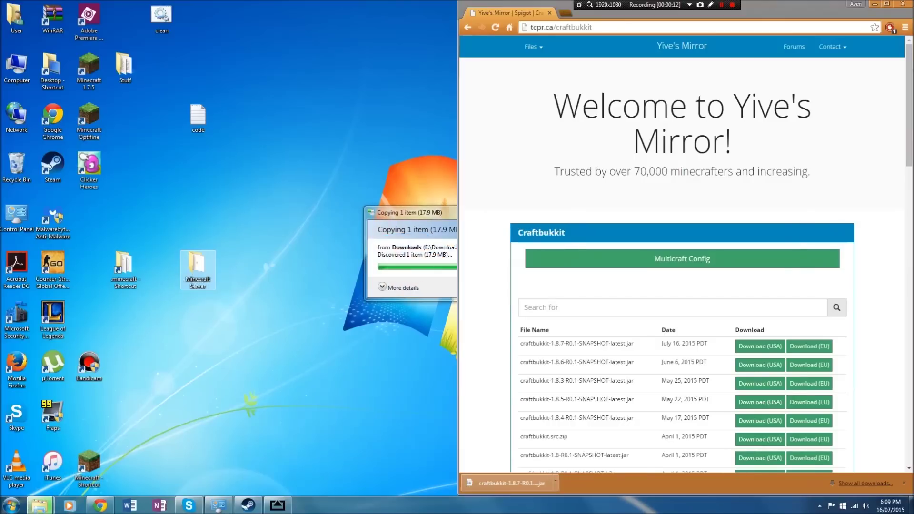
{"action": "double_click", "coordinate": [197, 272]}
{"action": "left_click_drag", "start_coordinate": [428, 60], "coordinate": [465, 73]}
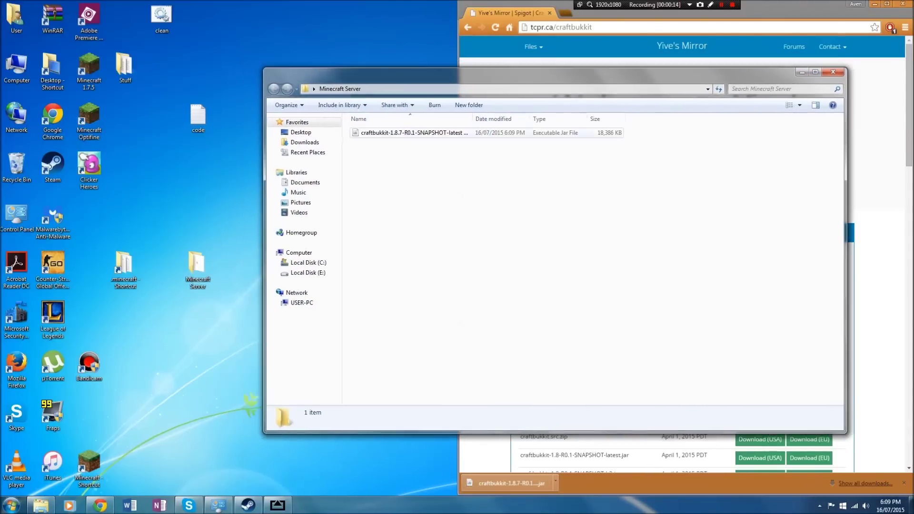
Rename the copied jar to 'craftbukkit' and bring up the code file with the launch command
{"action": "left_click", "coordinate": [459, 132]}
{"action": "right_click", "coordinate": [459, 133]}
{"action": "left_click", "coordinate": [486, 300]}
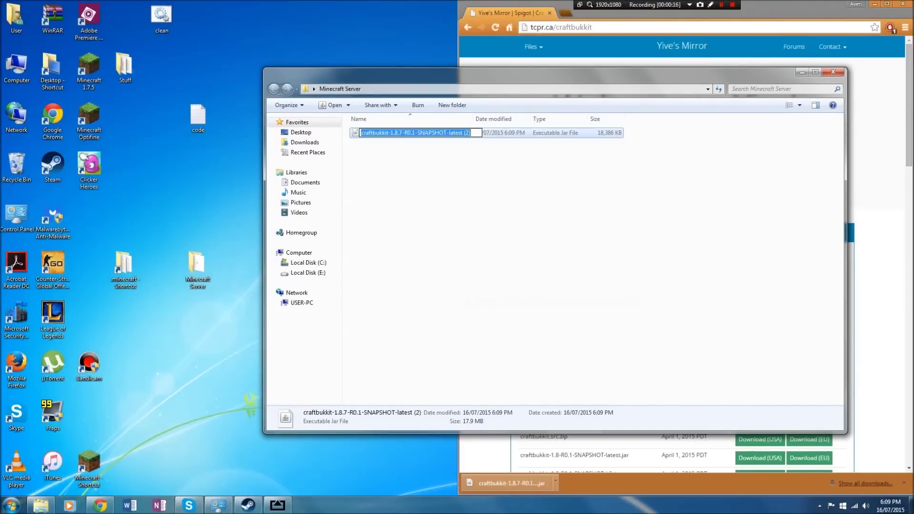
{"action": "type", "text": "craftbu"}
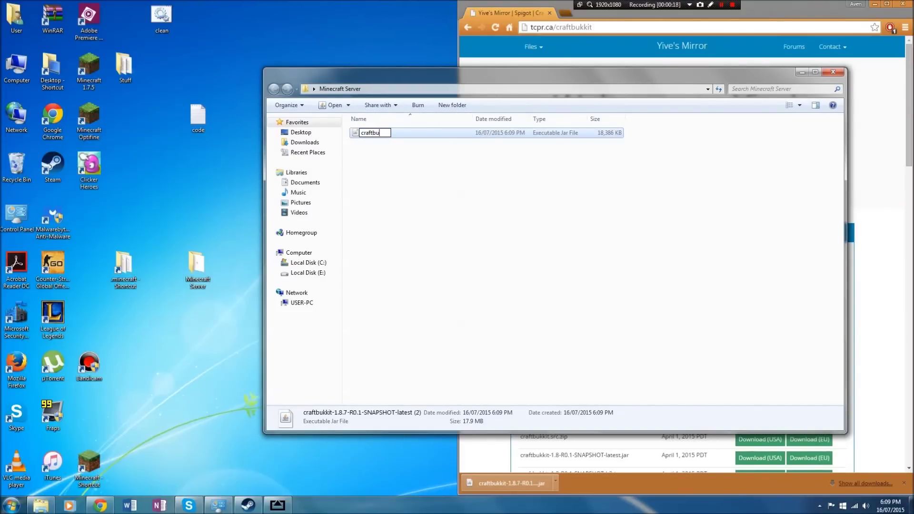
{"action": "type", "text": "kkit"}
{"action": "key", "text": "Return"}
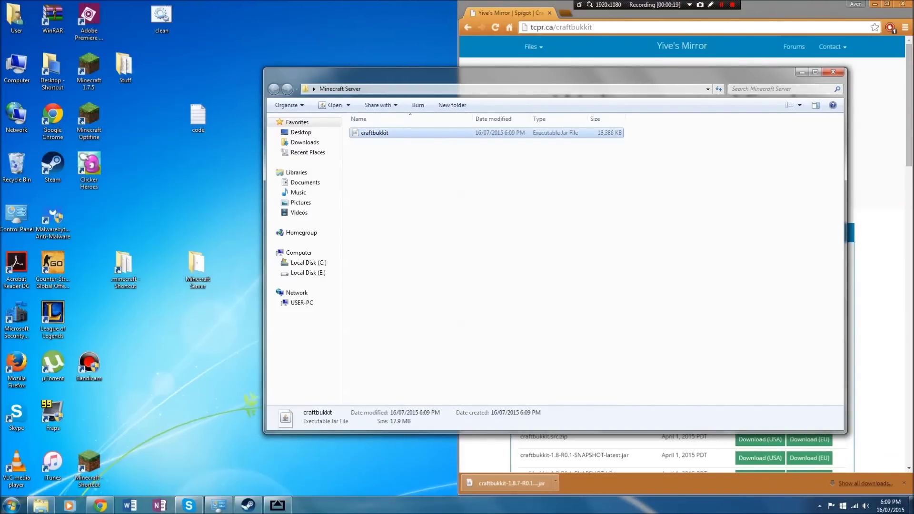
{"action": "double_click", "coordinate": [198, 118]}
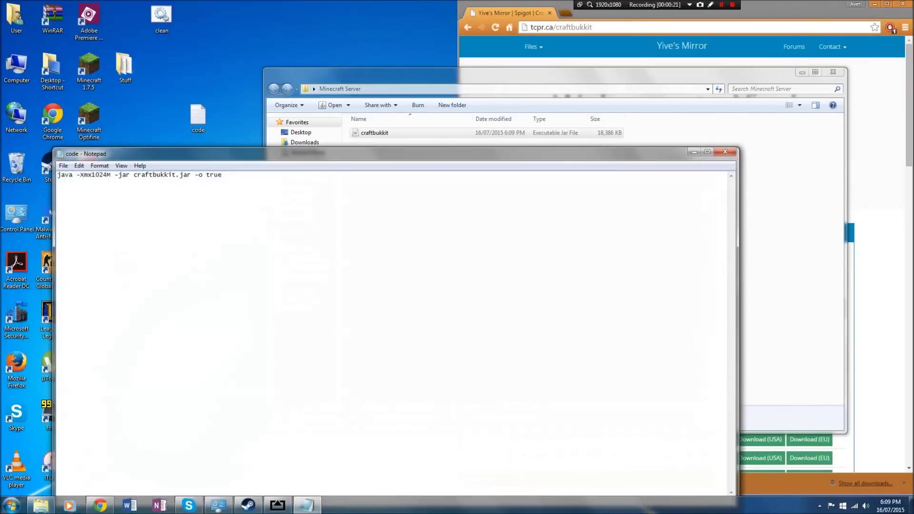
Create a new text document inside the Minecraft Server folder and view it
{"action": "right_click", "coordinate": [382, 152]}
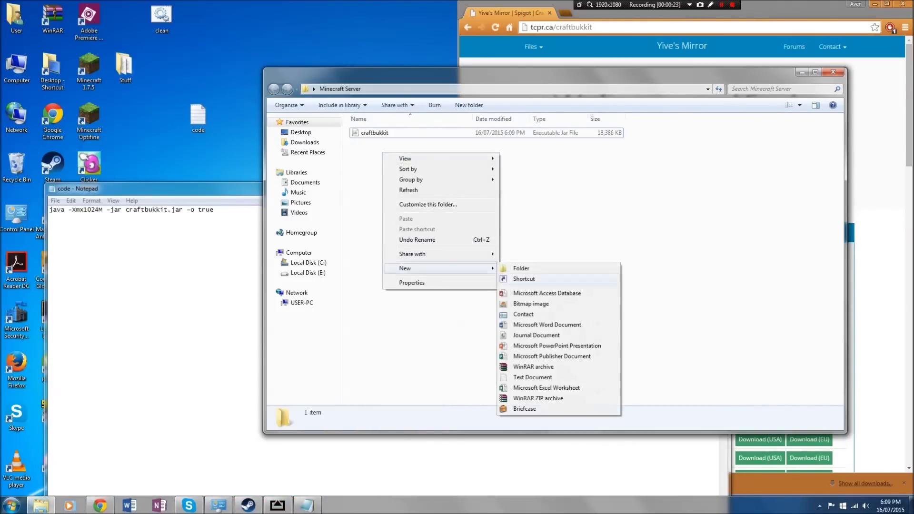
{"action": "left_click", "coordinate": [532, 377]}
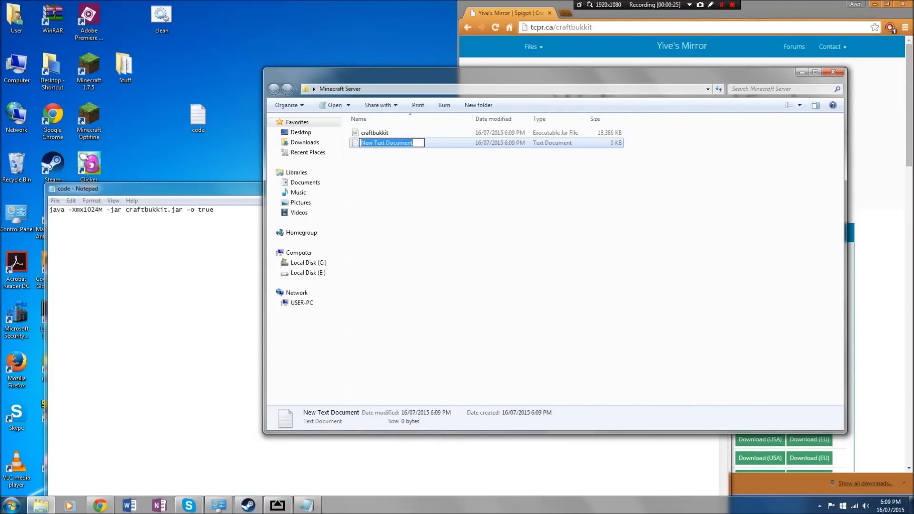
{"action": "key", "text": "Return"}
{"action": "key", "text": "Return"}
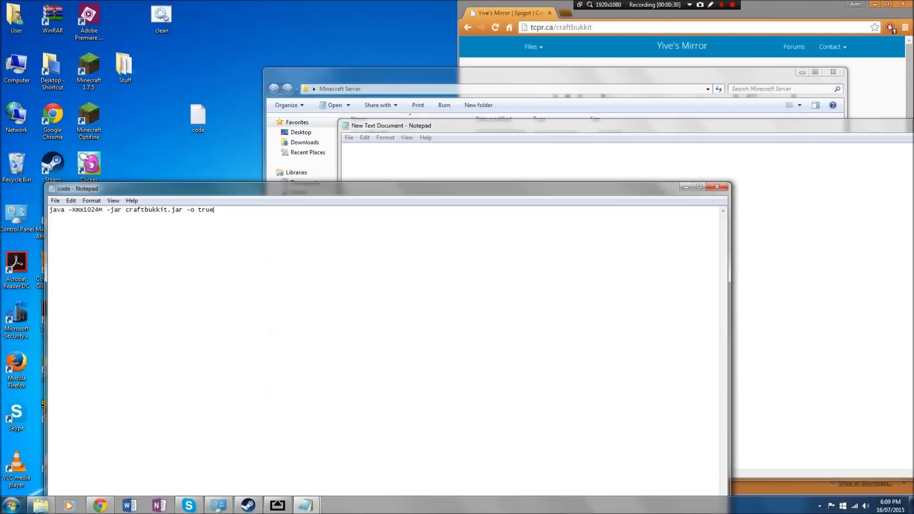
Copy the java launch command from code.txt and paste it into the new document
{"action": "left_click_drag", "start_coordinate": [214, 210], "coordinate": [48, 210]}
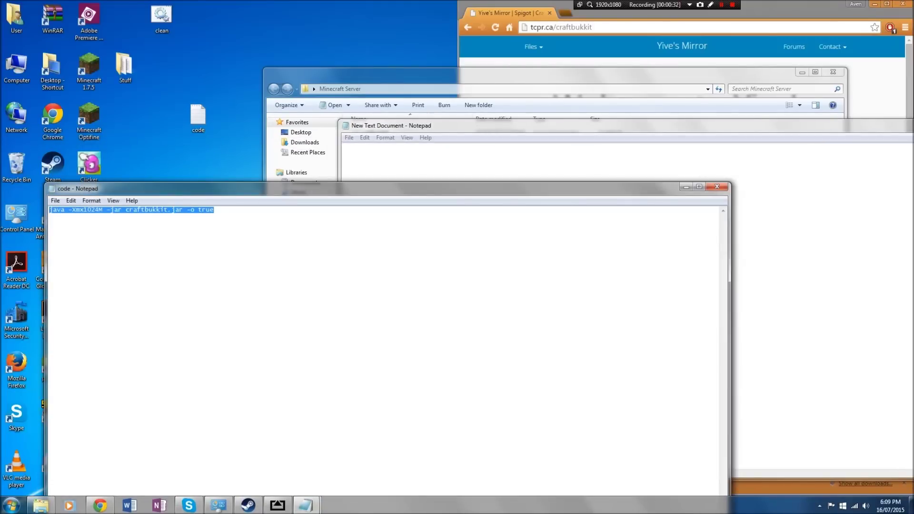
{"action": "right_click", "coordinate": [107, 211]}
{"action": "left_click", "coordinate": [132, 238]}
{"action": "left_click", "coordinate": [428, 286]}
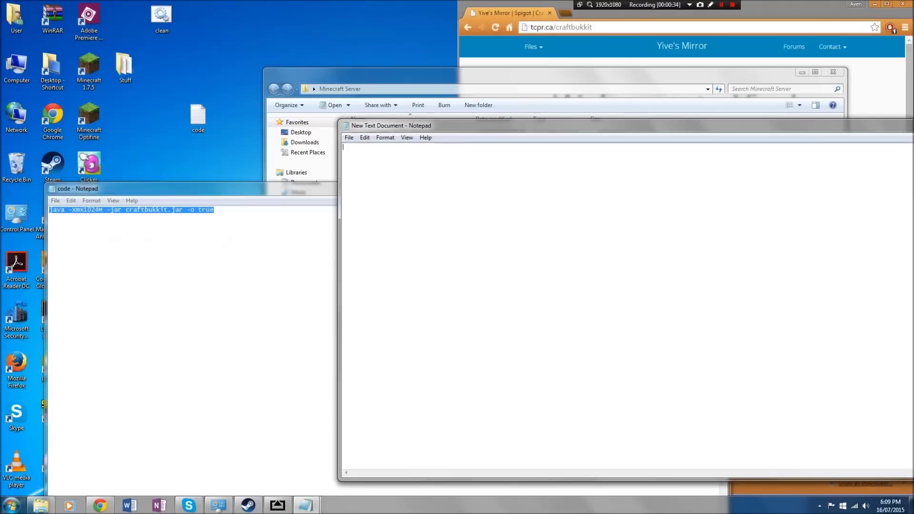
{"action": "key", "text": "ctrl+v"}
{"action": "left_click", "coordinate": [349, 137]}
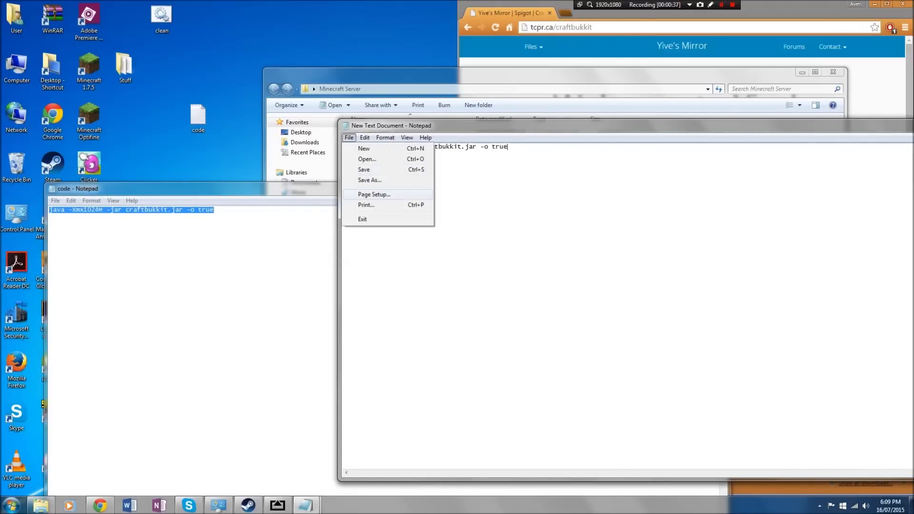
Save the command as 'run.bat' with Save as type All Files in the Minecraft Server folder
{"action": "left_click", "coordinate": [369, 180]}
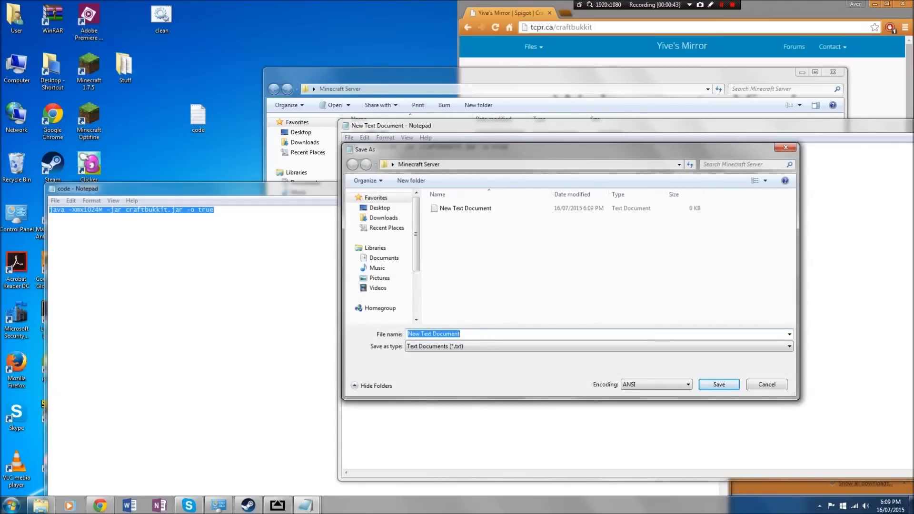
{"action": "left_click", "coordinate": [598, 346]}
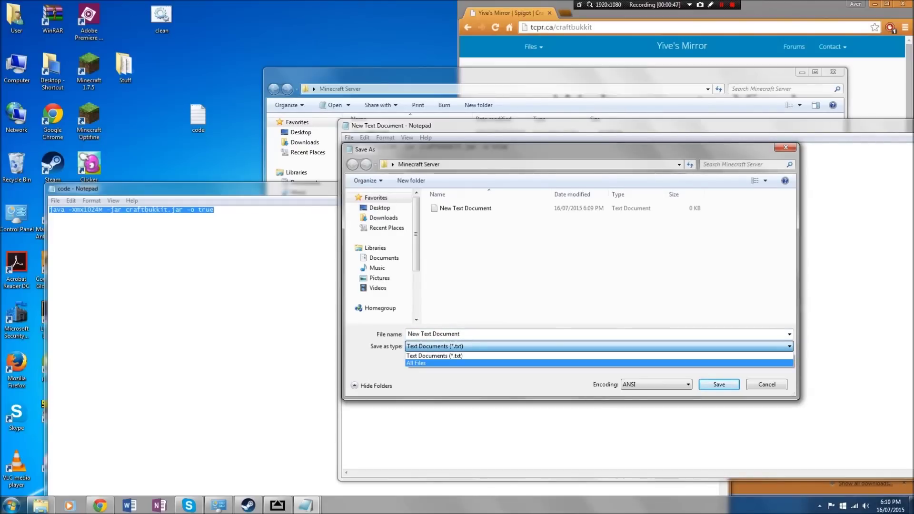
{"action": "left_click", "coordinate": [427, 363]}
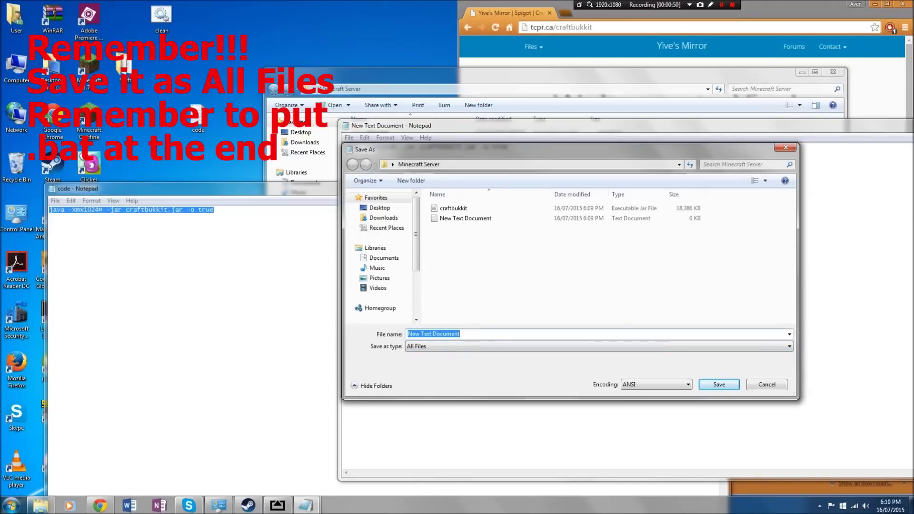
{"action": "type", "text": "ru"}
{"action": "type", "text": "n."}
{"action": "type", "text": "bat"}
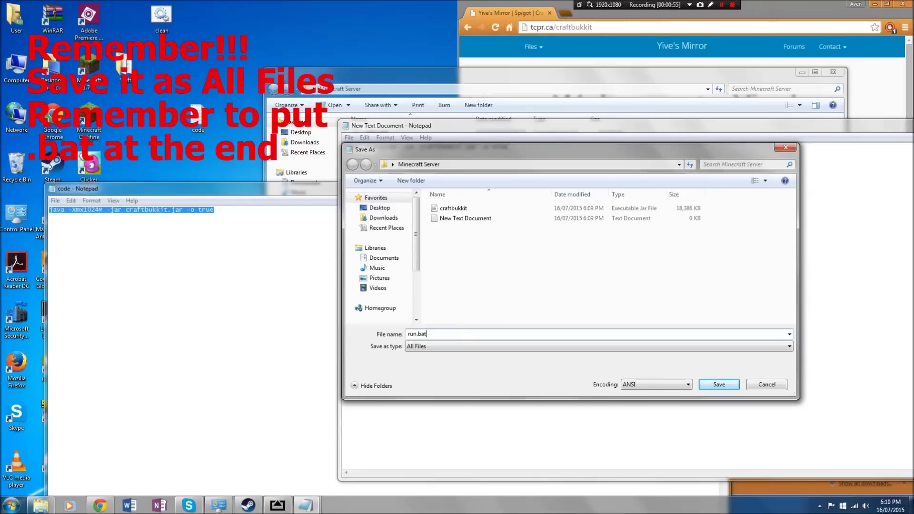
{"action": "key", "text": "shift+Left"}
{"action": "key", "text": "shift+Left"}
{"action": "key", "text": "shift+Left"}
{"action": "key", "text": "shift+Left"}
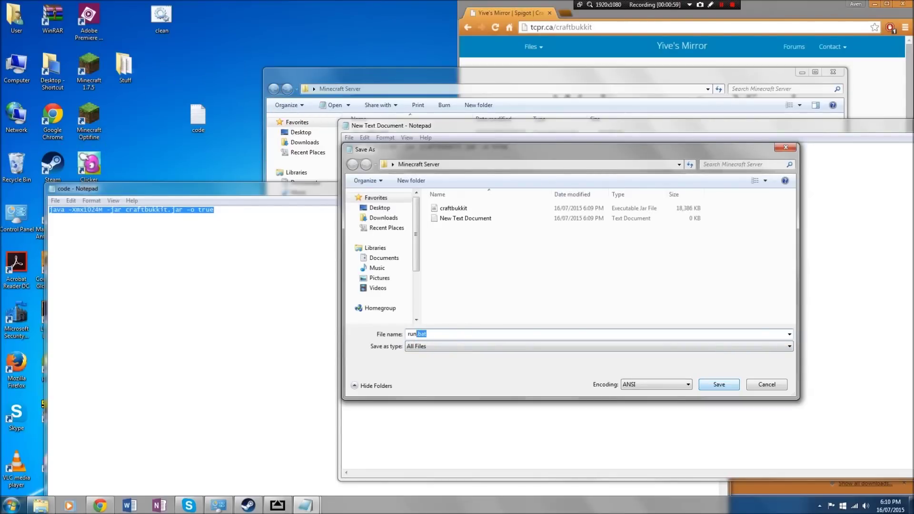
{"action": "key", "text": "Return"}
Launch run.bat so the server generates eula, server properties and logs, then view eula.txt
{"action": "left_click", "coordinate": [457, 75]}
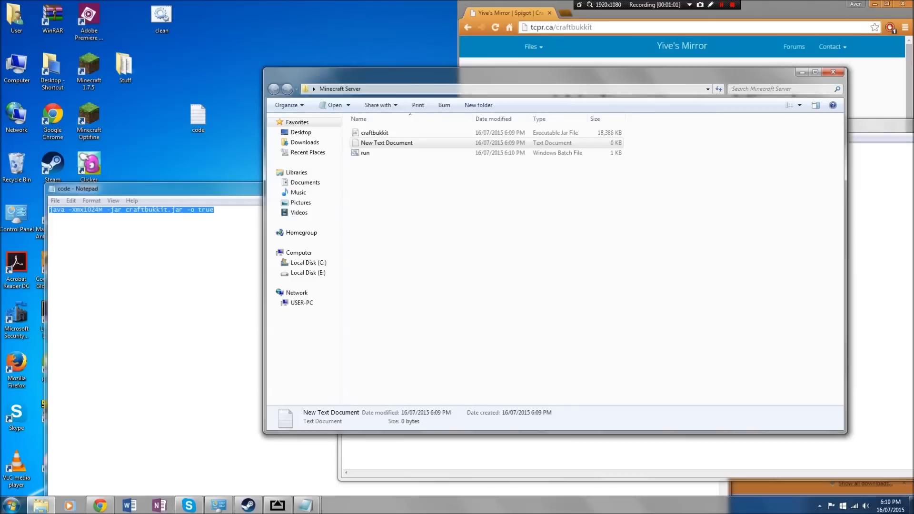
{"action": "key", "text": "Down"}
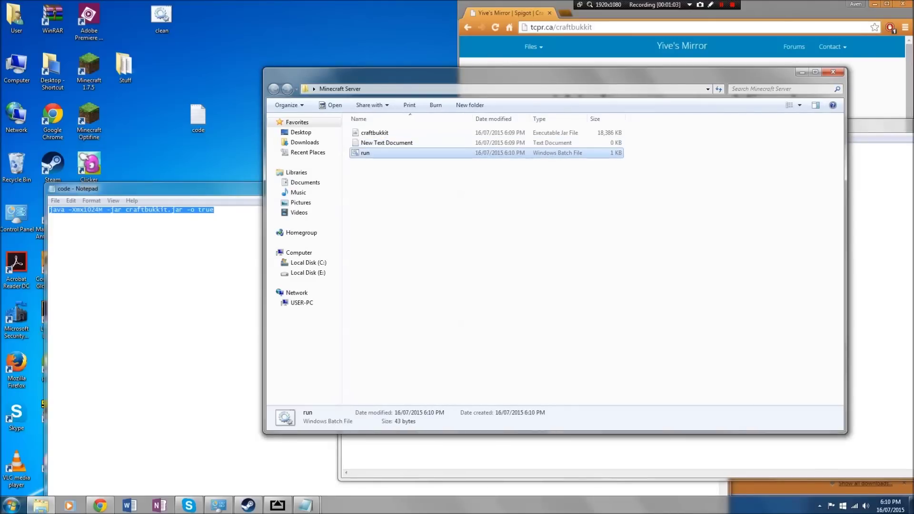
{"action": "key", "text": "Return"}
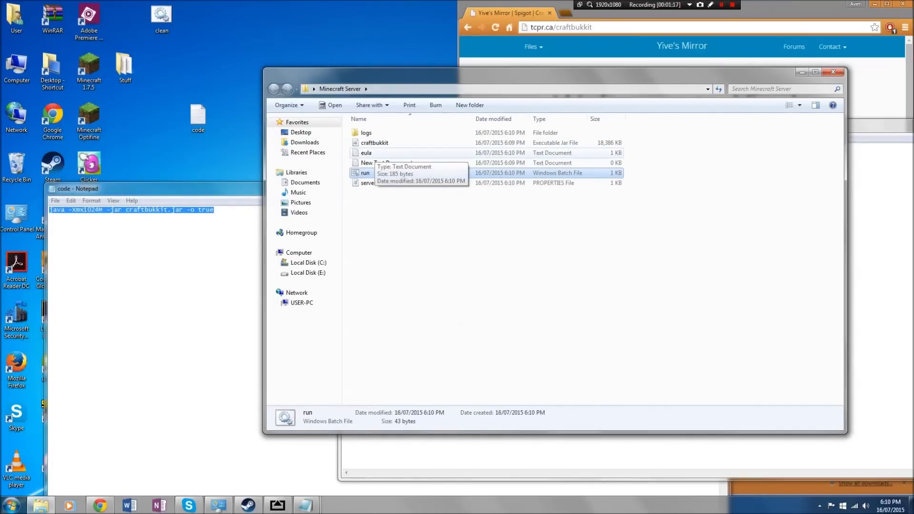
{"action": "double_click", "coordinate": [365, 153]}
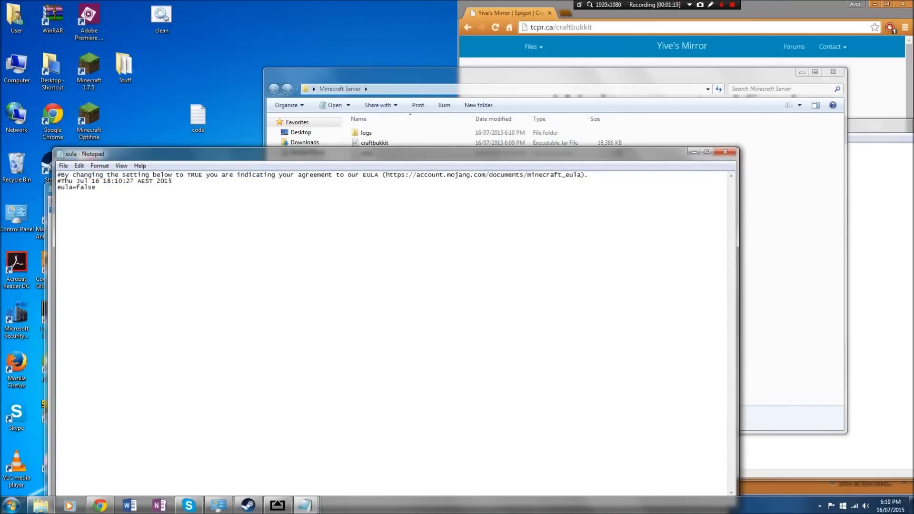
Change eula=false to eula=true and save the file on closing
{"action": "left_click_drag", "start_coordinate": [357, 153], "coordinate": [509, 120]}
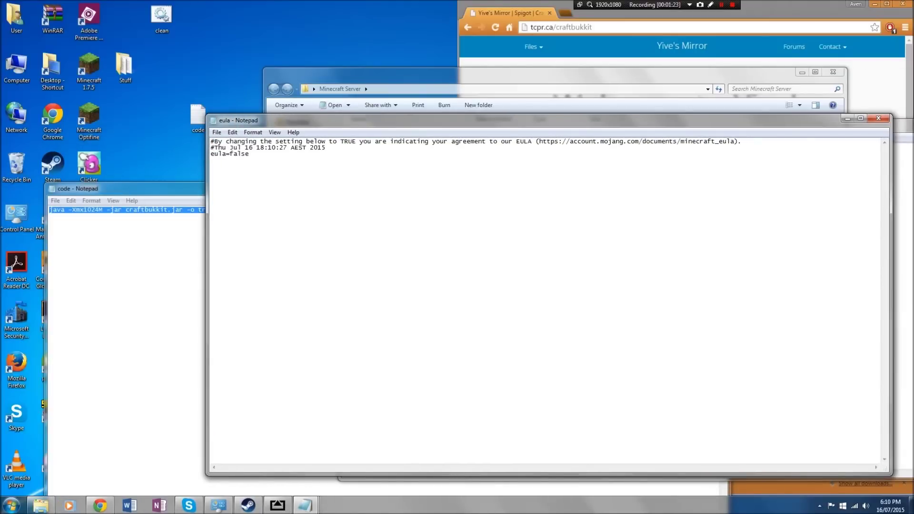
{"action": "double_click", "coordinate": [232, 154]}
{"action": "left_click", "coordinate": [231, 153]}
{"action": "left_click_drag", "start_coordinate": [230, 154], "coordinate": [249, 154]}
{"action": "type", "text": "true"}
{"action": "left_click", "coordinate": [878, 118]}
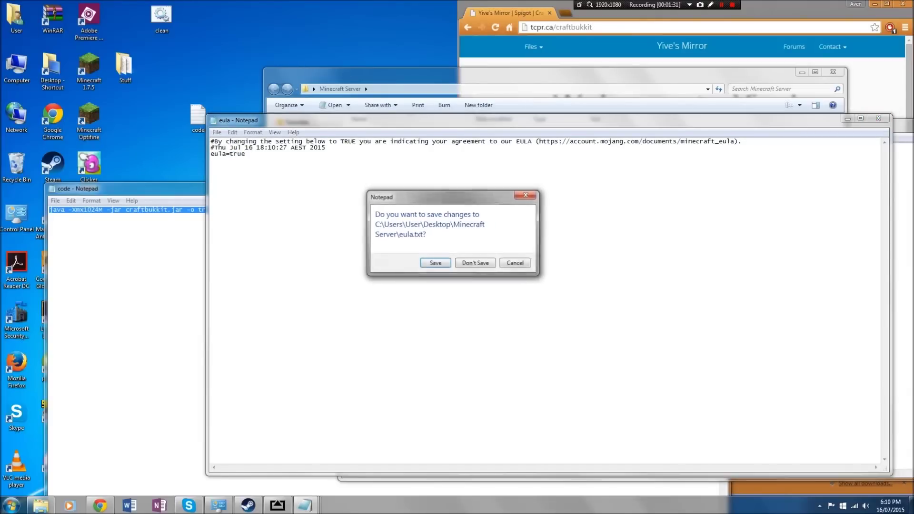
{"action": "left_click", "coordinate": [435, 263]}
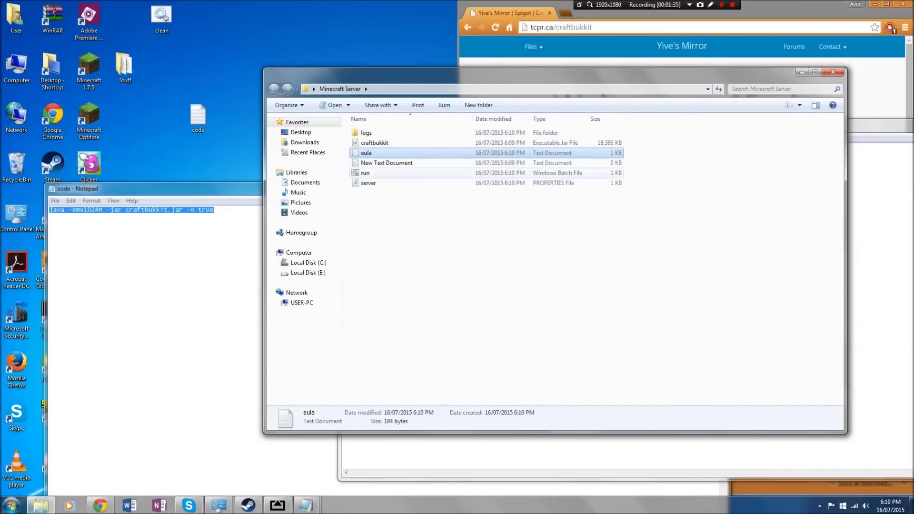
Relaunch the server from run.bat, let it finish loading, then issue 'stop' to shut it down
{"action": "double_click", "coordinate": [365, 174]}
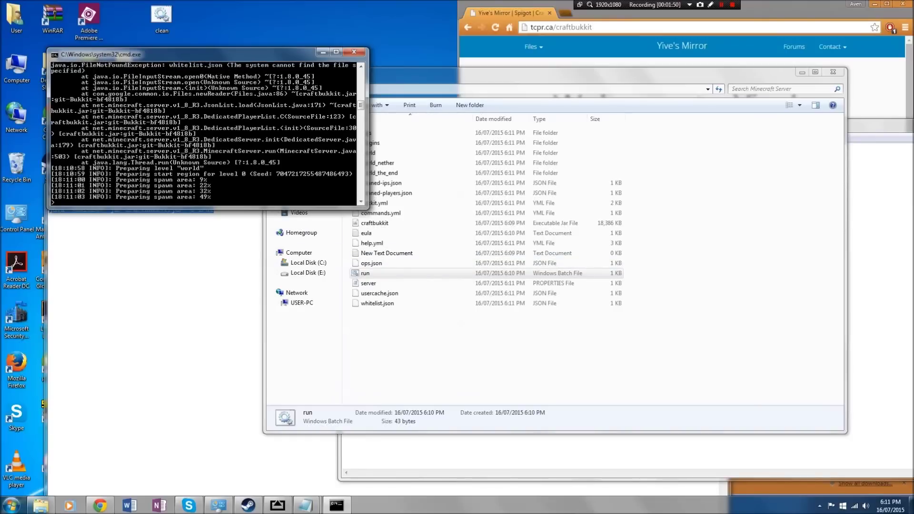
{"action": "scroll", "coordinate": [204, 132], "scroll_direction": "up", "scroll_amount": 4}
{"action": "scroll", "coordinate": [203, 132], "scroll_direction": "down", "scroll_amount": 4}
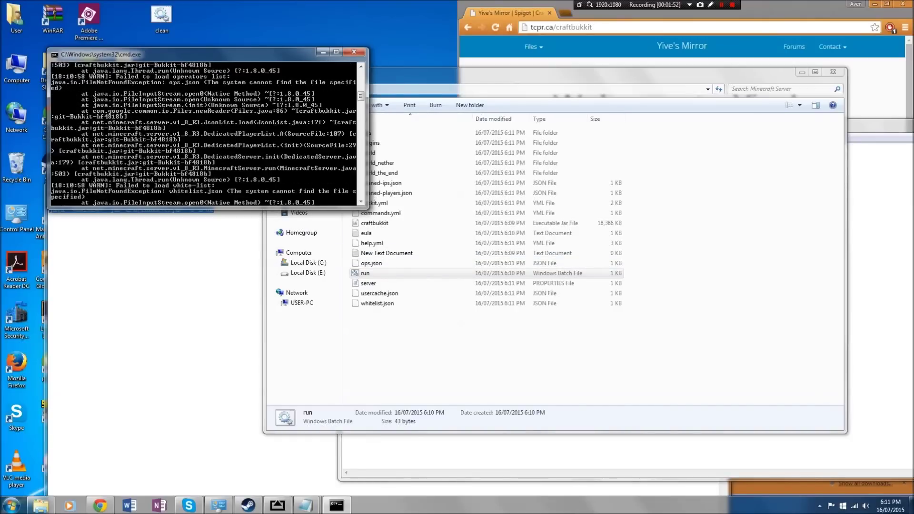
{"action": "scroll", "coordinate": [203, 133], "scroll_direction": "down", "scroll_amount": 5}
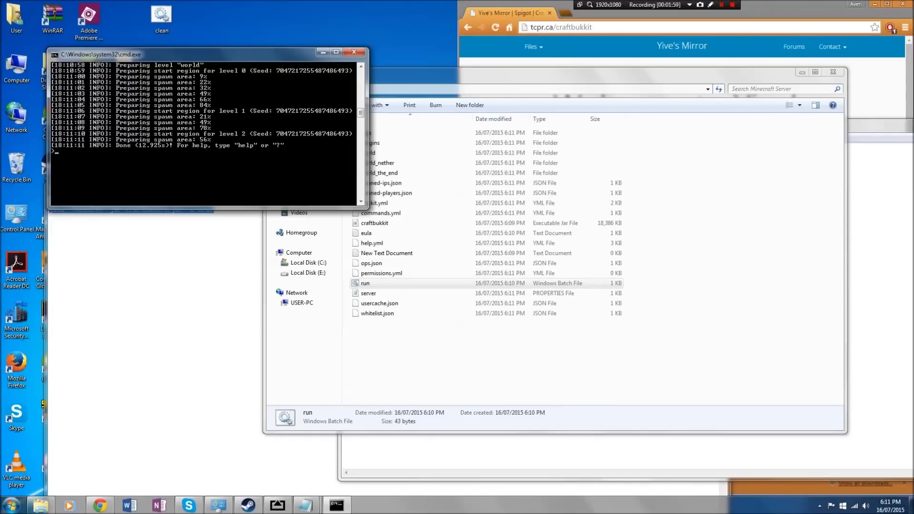
{"action": "type", "text": "stop"}
{"action": "key", "text": "Return"}
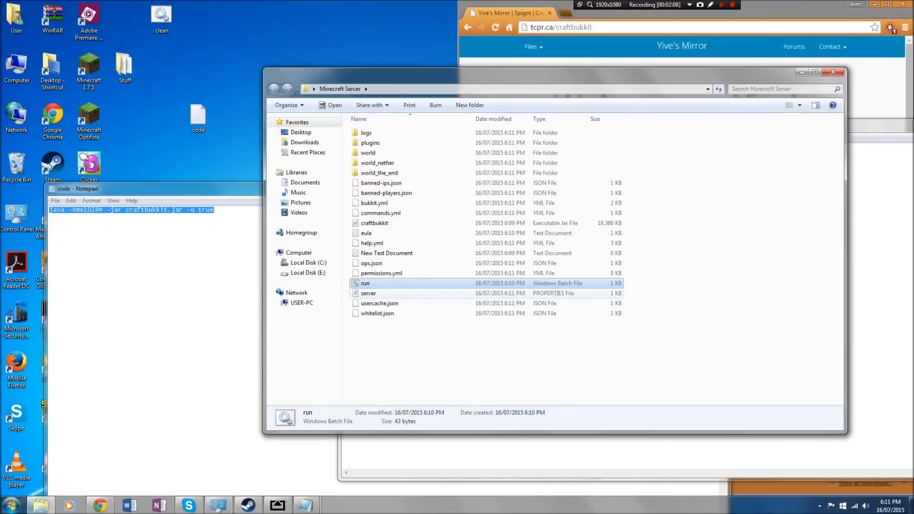
Change online-mode=true to false in server.properties, save and close it
{"action": "double_click", "coordinate": [367, 293]}
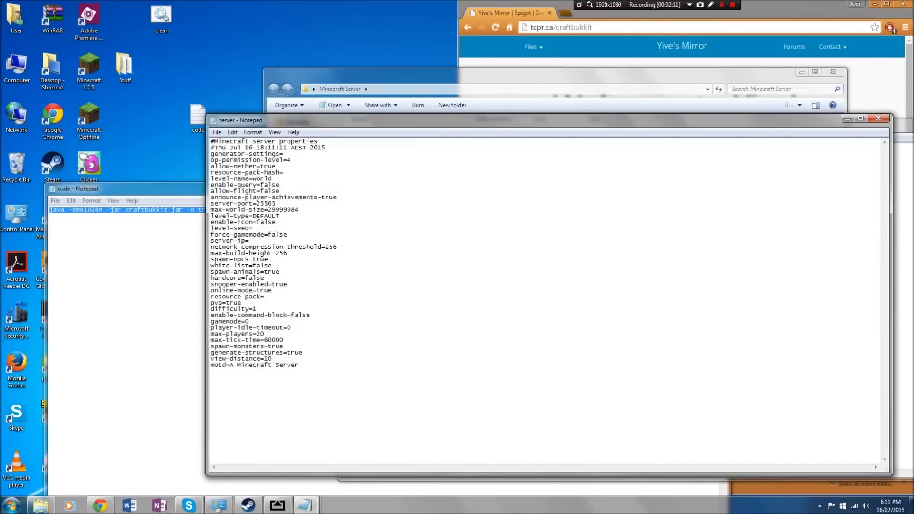
{"action": "left_click_drag", "start_coordinate": [429, 120], "coordinate": [431, 111]}
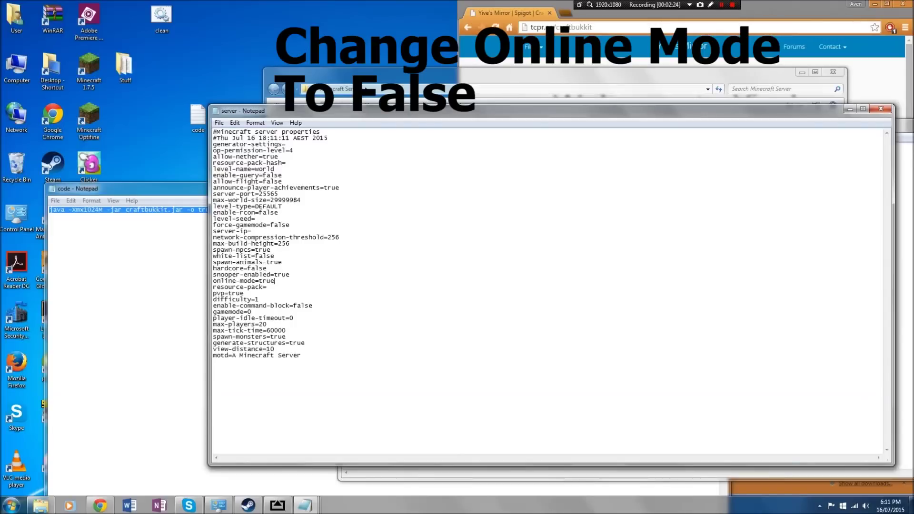
{"action": "key", "text": "shift+Left"}
{"action": "key", "text": "shift+Left"}
{"action": "key", "text": "shift+Left"}
{"action": "key", "text": "shift+Left"}
{"action": "type", "text": "false"}
{"action": "left_click", "coordinate": [219, 122]}
{"action": "left_click", "coordinate": [229, 154]}
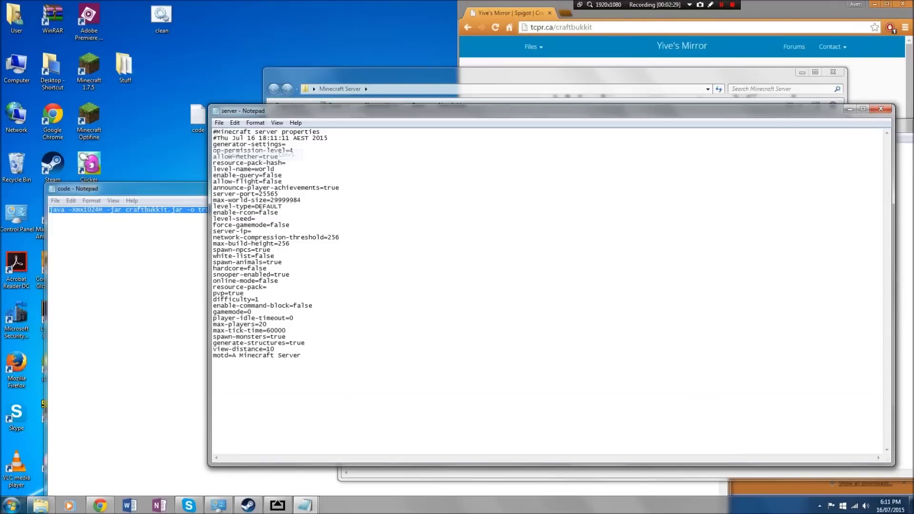
{"action": "left_click", "coordinate": [885, 110]}
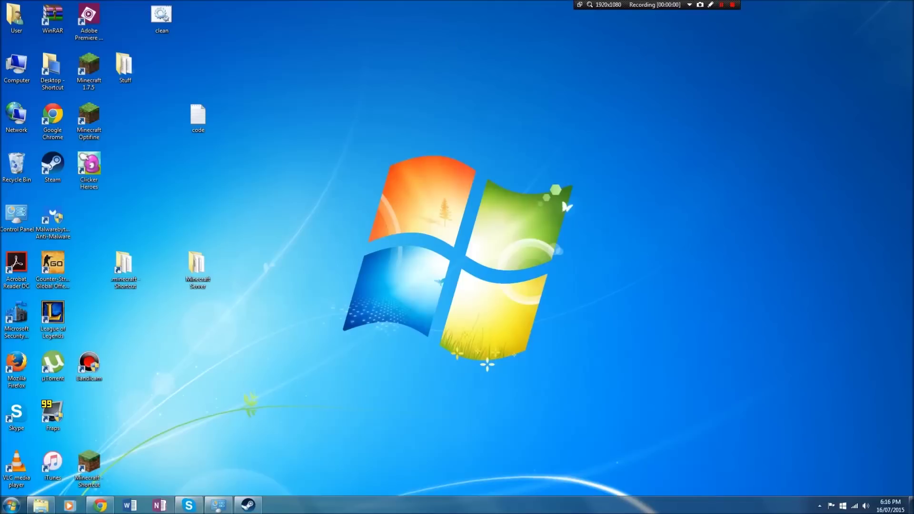
Review the Minecraft Server folder's files, close it and reach the Start menu for Control Panel
{"action": "double_click", "coordinate": [197, 271]}
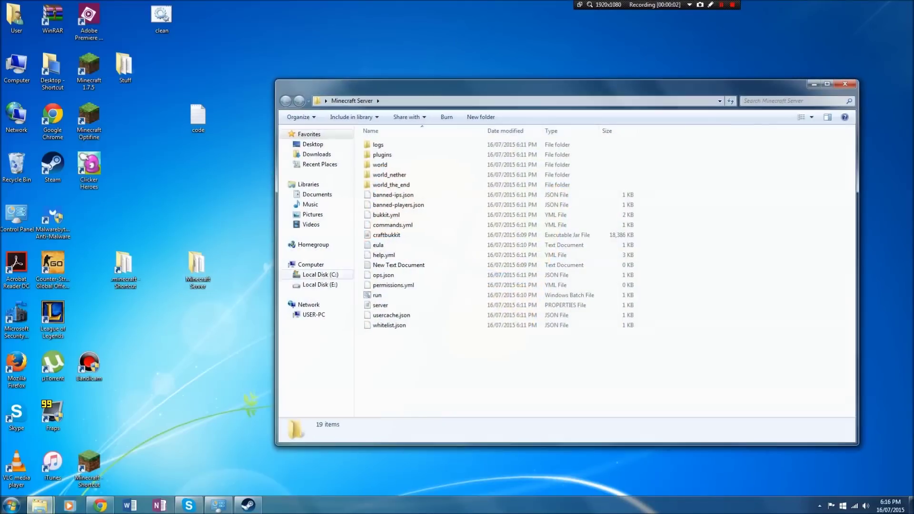
{"action": "left_click_drag", "start_coordinate": [513, 386], "coordinate": [488, 139]}
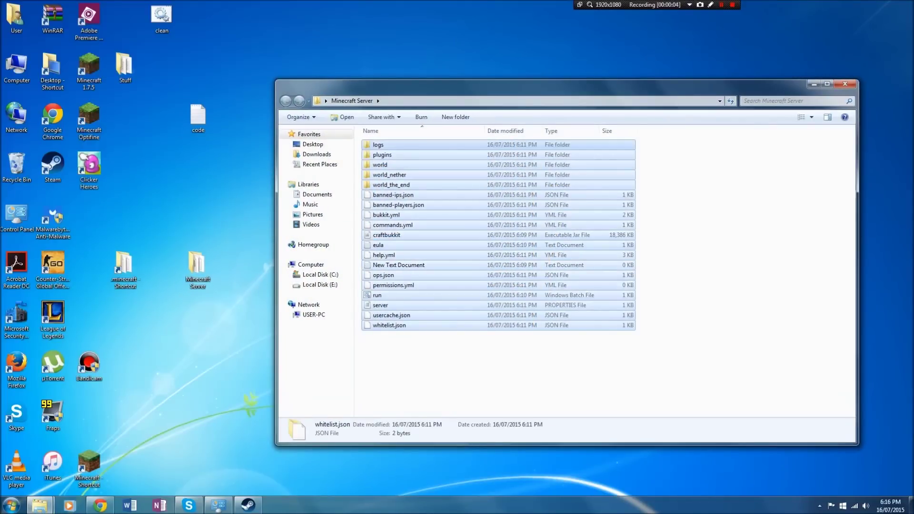
{"action": "left_click", "coordinate": [500, 371]}
{"action": "left_click", "coordinate": [813, 84]}
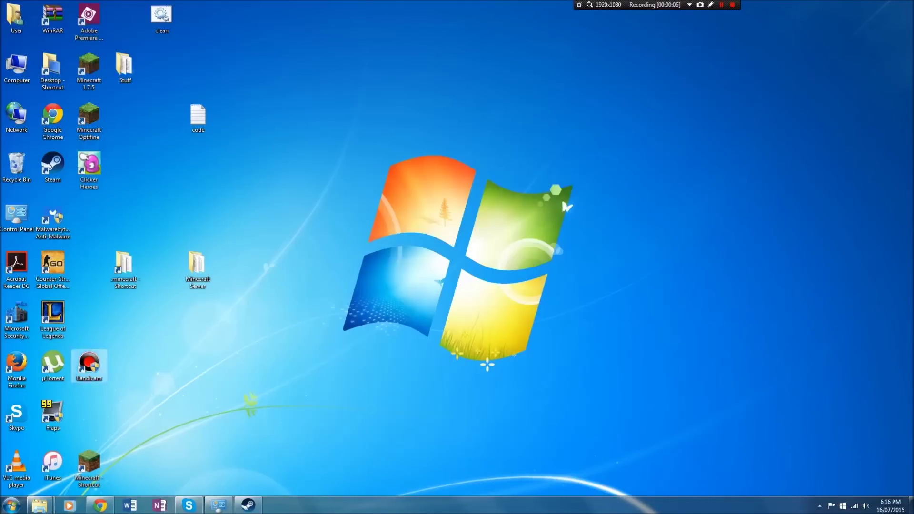
{"action": "key", "text": "super"}
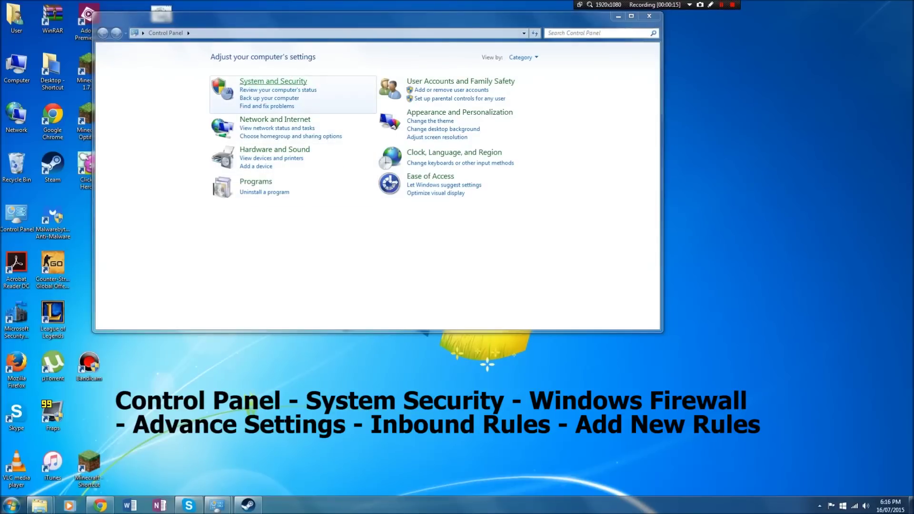
Reach Windows Firewall's advanced settings via System and Security and begin a new inbound rule
{"action": "left_click", "coordinate": [273, 82]}
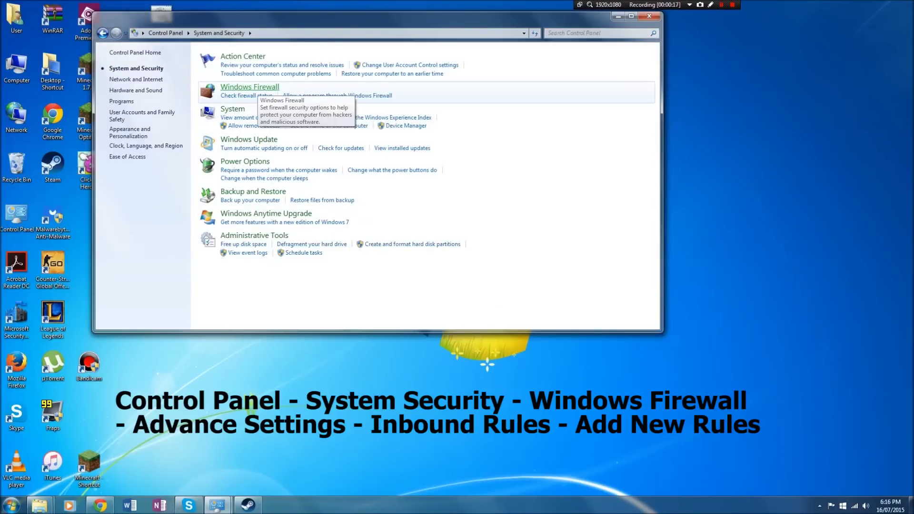
{"action": "left_click", "coordinate": [250, 87]}
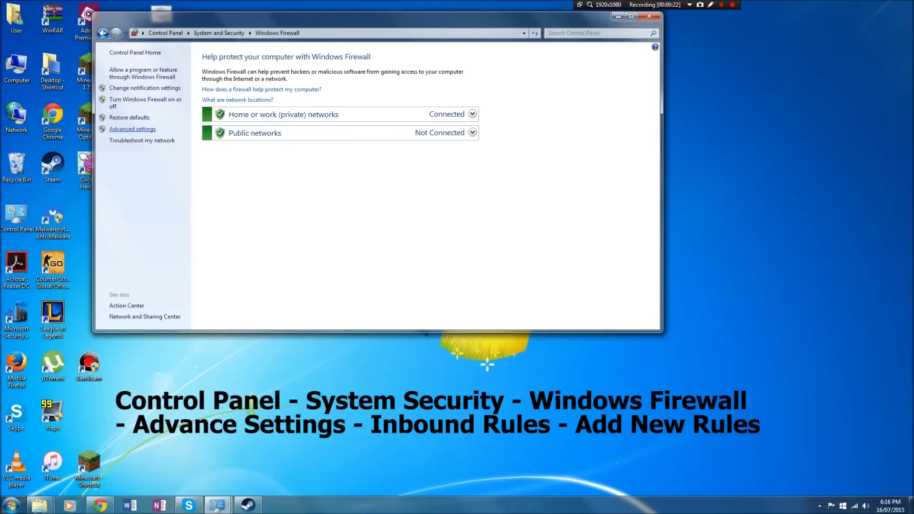
{"action": "left_click", "coordinate": [132, 130]}
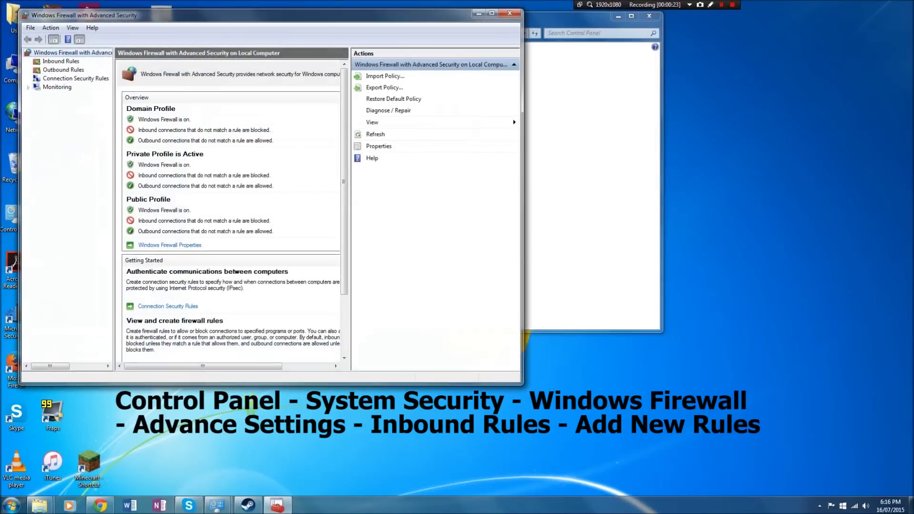
{"action": "key", "text": "Down"}
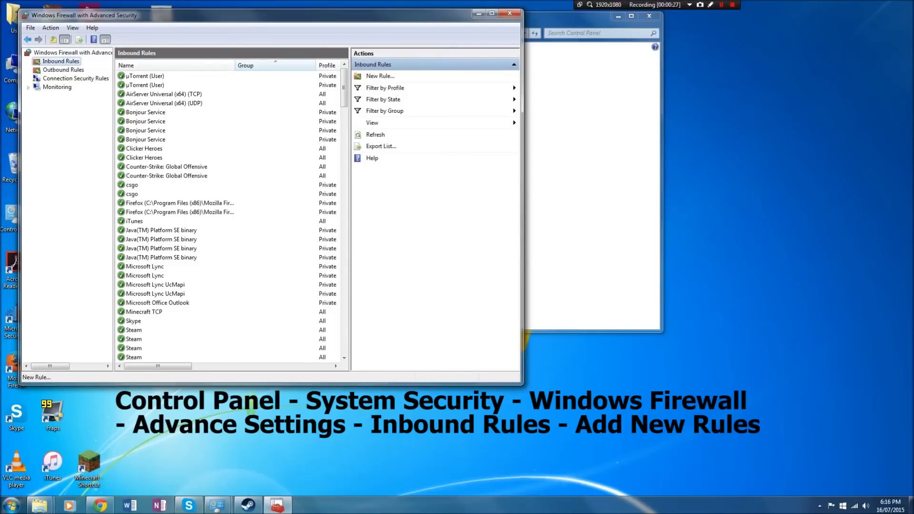
{"action": "left_click", "coordinate": [379, 75]}
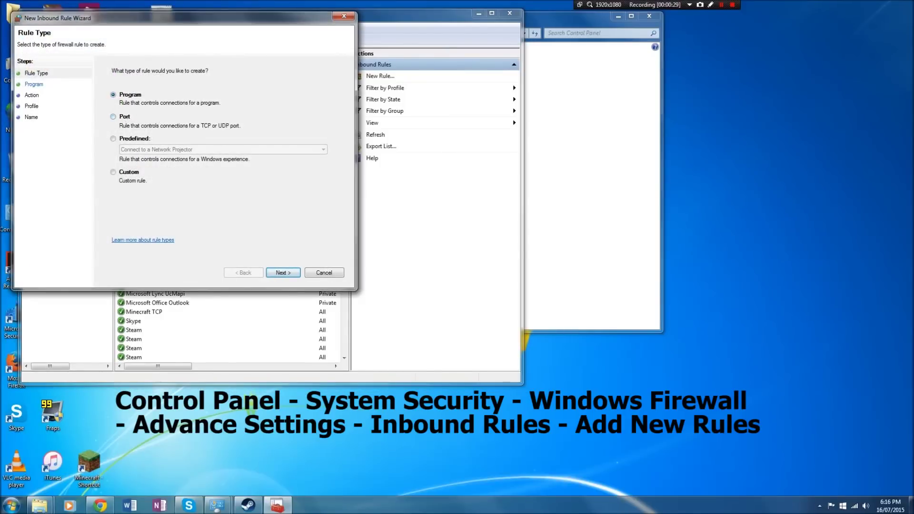
Create a port-based inbound rule allowing TCP 25565 on all profiles, named Minecraft TCP
{"action": "left_click", "coordinate": [113, 117]}
{"action": "left_click", "coordinate": [283, 272]}
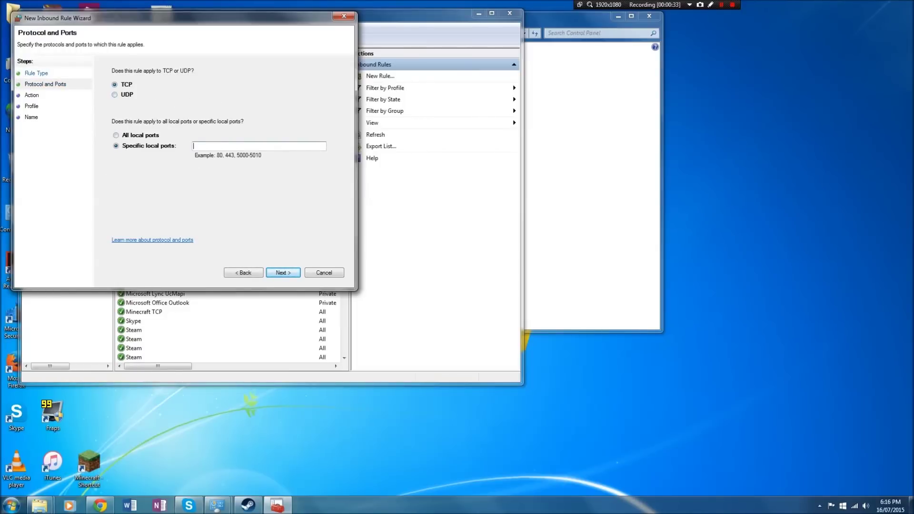
{"action": "type", "text": "255"}
{"action": "type", "text": "65"}
{"action": "key", "text": "Return"}
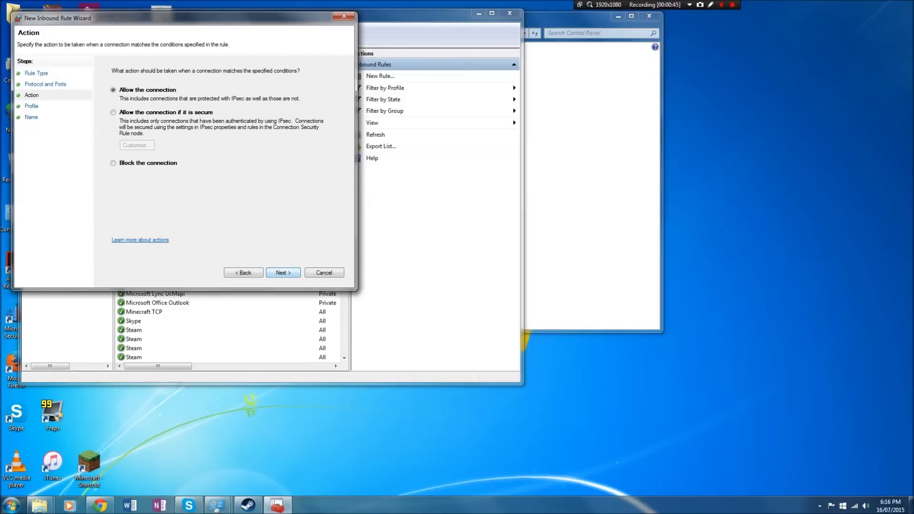
{"action": "key", "text": "Return"}
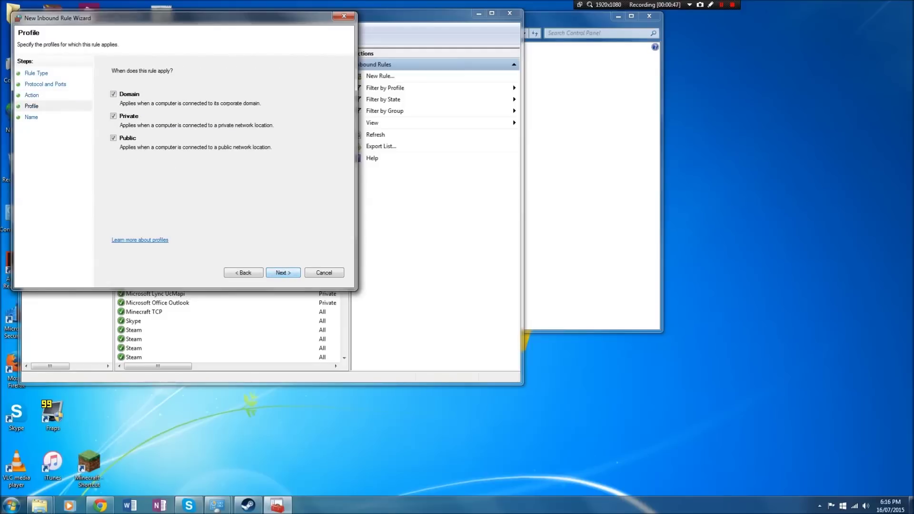
{"action": "key", "text": "Return"}
{"action": "type", "text": "Mi"}
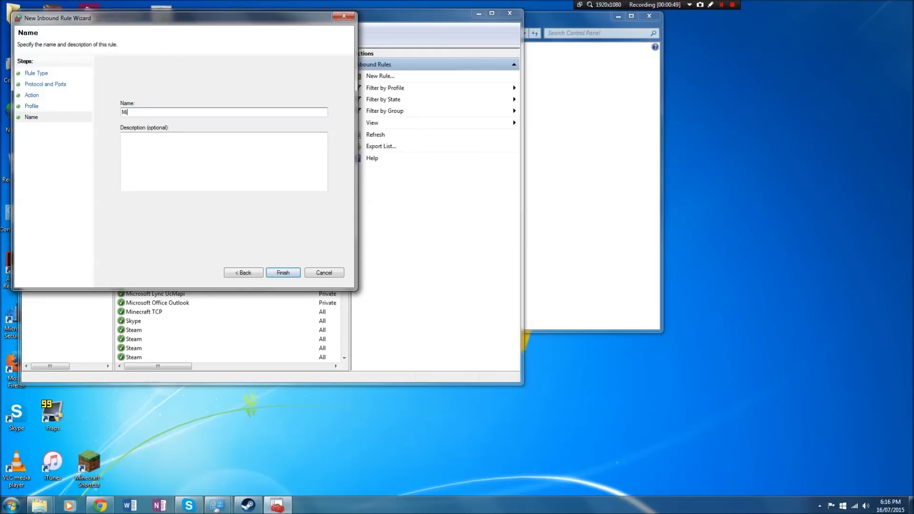
{"action": "type", "text": "necraft TCP"}
{"action": "key", "text": "Return"}
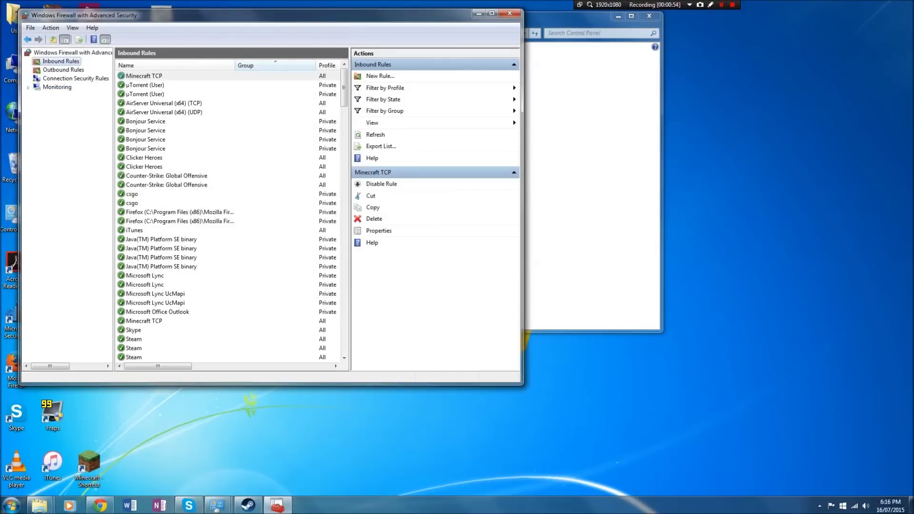
Begin a second port-based inbound rule for UDP on port 25565
{"action": "left_click", "coordinate": [380, 75]}
{"action": "left_click", "coordinate": [125, 128]}
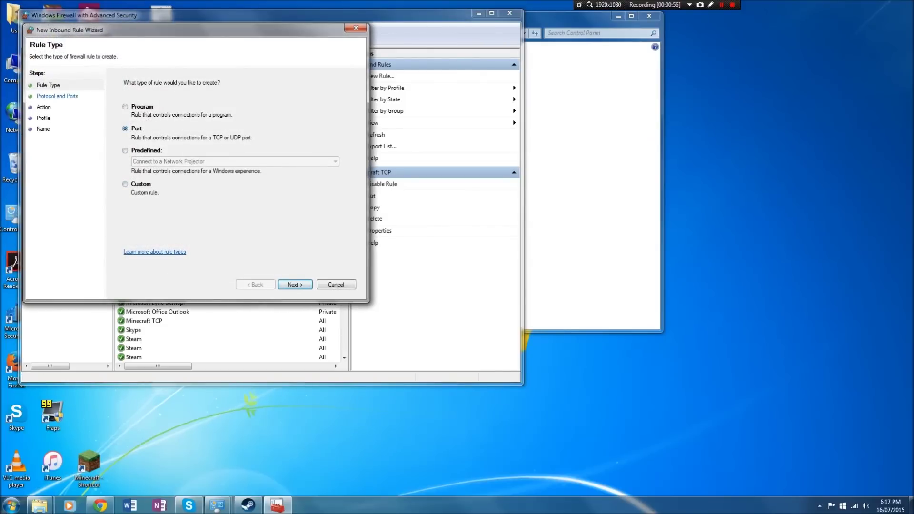
{"action": "left_click", "coordinate": [295, 285]}
{"action": "left_click", "coordinate": [127, 106]}
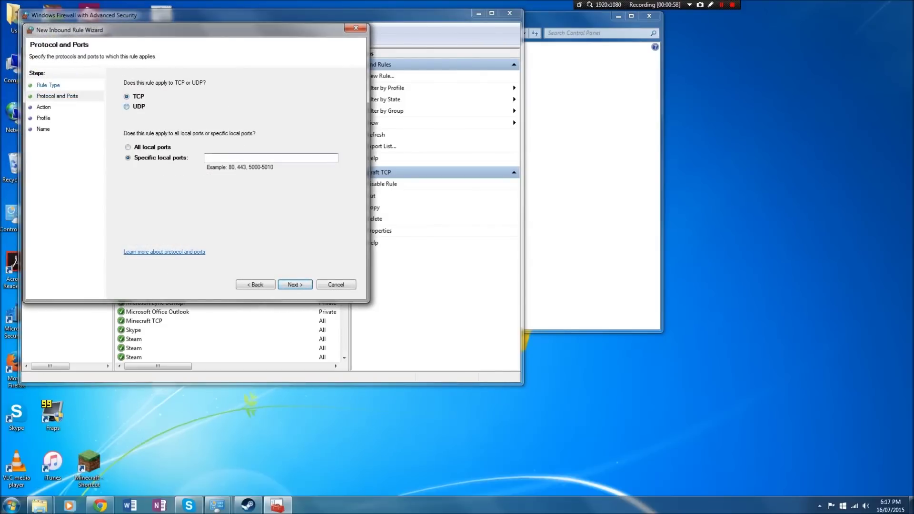
{"action": "left_click", "coordinate": [237, 157]}
{"action": "type", "text": "255"}
{"action": "type", "text": "65"}
{"action": "left_click", "coordinate": [295, 285]}
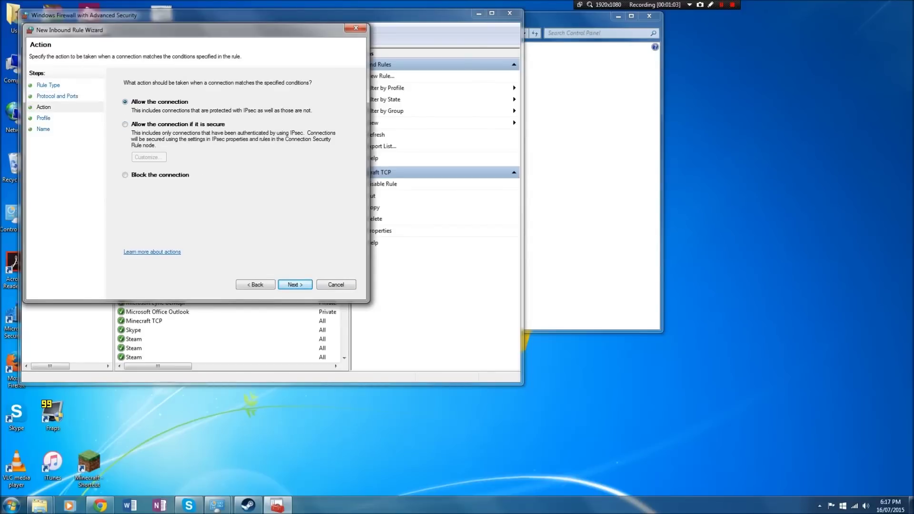
Allow the connection on all profiles, name the rule Minecraft UDP, and close the firewall console
{"action": "left_click", "coordinate": [295, 285]}
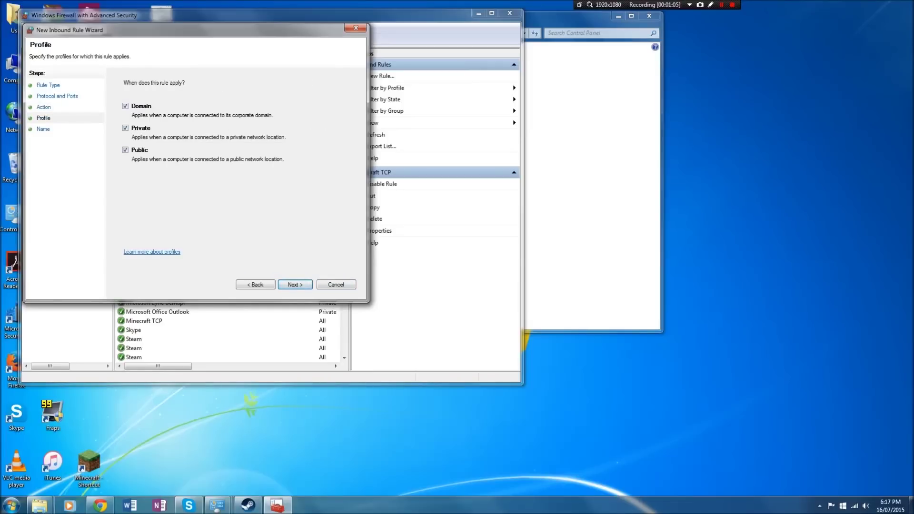
{"action": "left_click", "coordinate": [295, 284]}
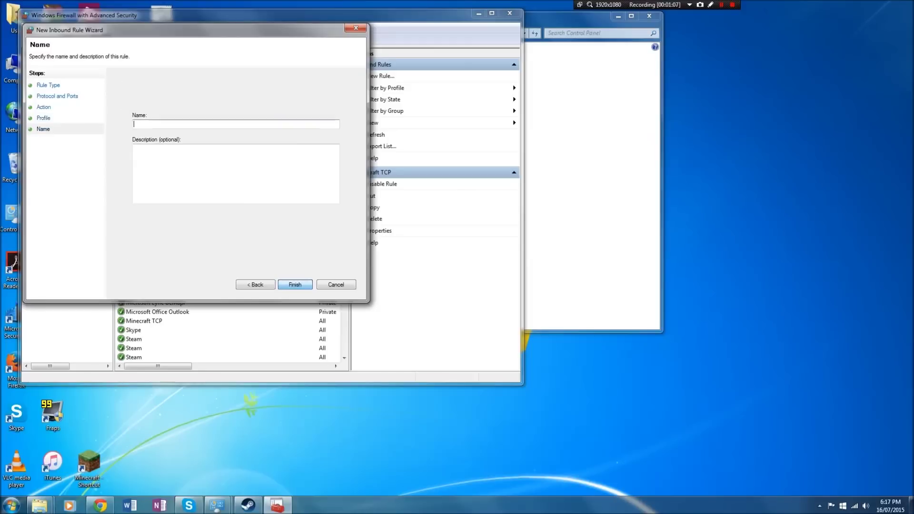
{"action": "type", "text": "Minecraft "}
{"action": "type", "text": "UD"}
{"action": "type", "text": "P"}
{"action": "left_click", "coordinate": [294, 284]}
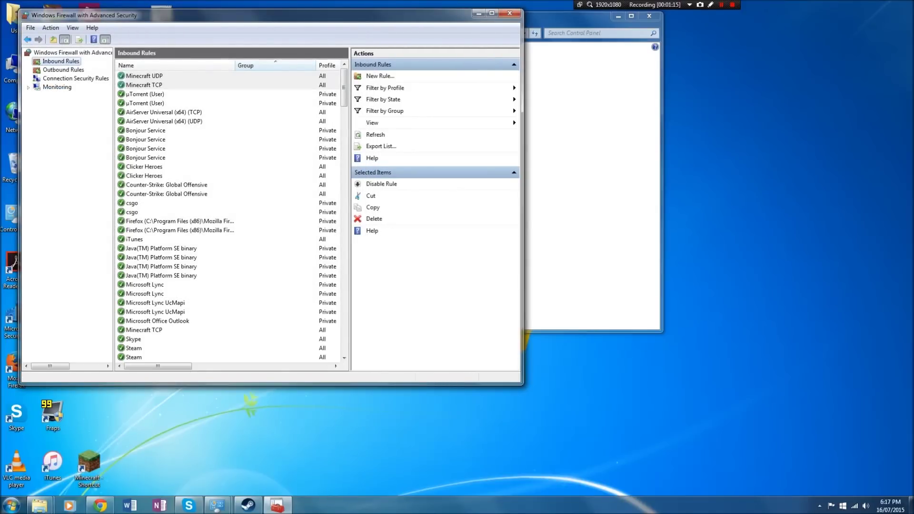
{"action": "left_click", "coordinate": [510, 13]}
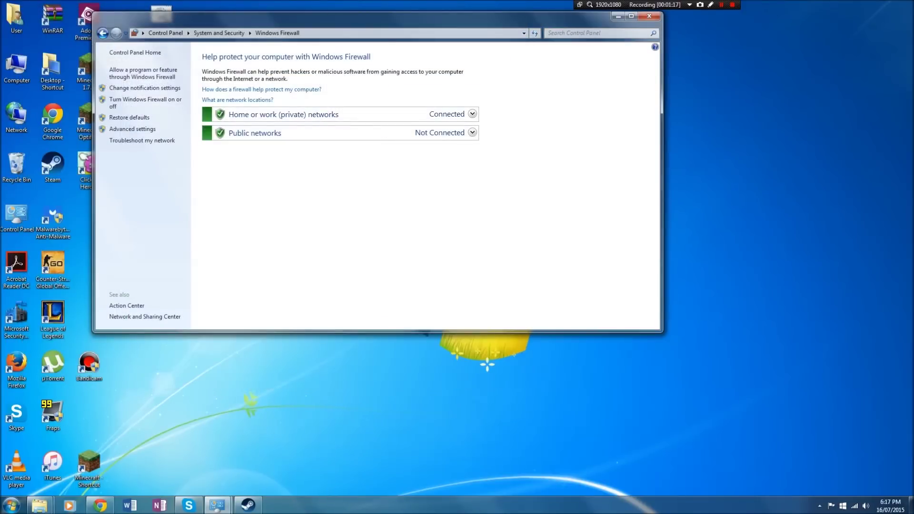
Close the Control Panel firewall page and minimise everything to reach the desktop
{"action": "left_click", "coordinate": [648, 16]}
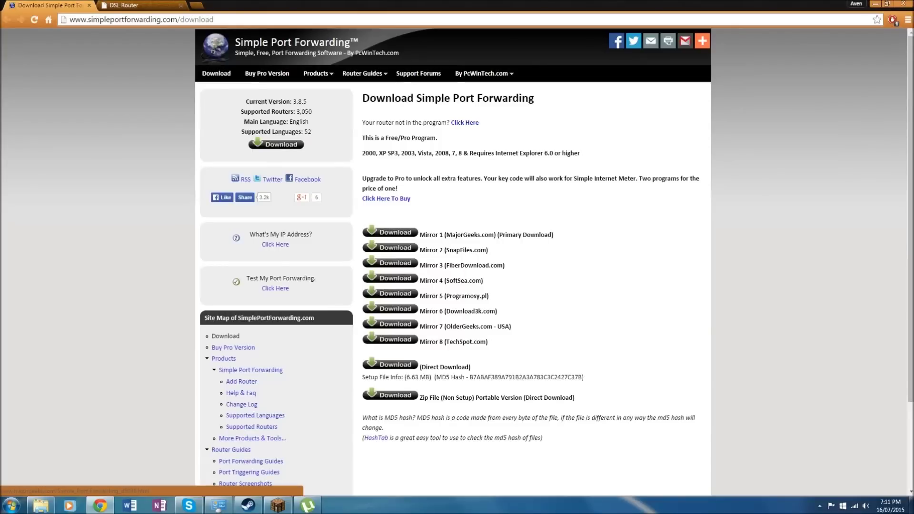
{"action": "key", "text": "super+d"}
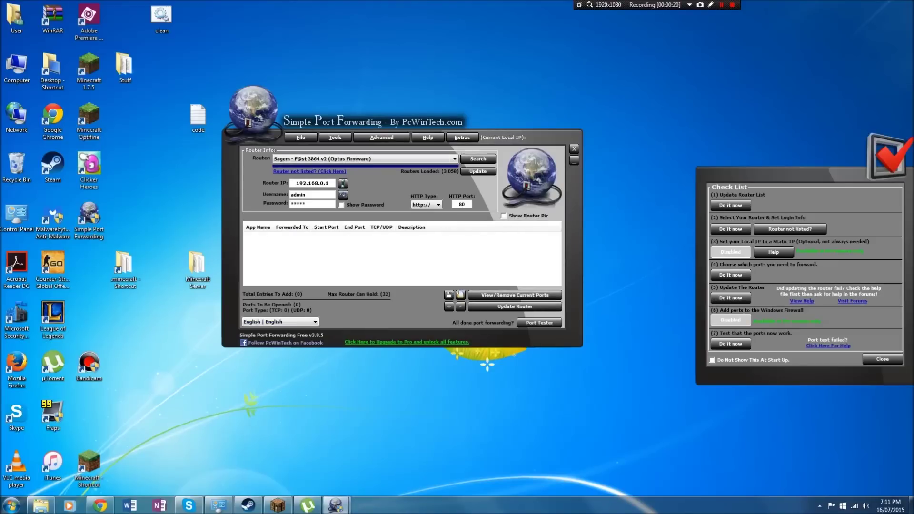
Reset the Router dropdown to (((Please Choose A Router))) and bring Chrome back to the front
{"action": "left_click", "coordinate": [454, 158]}
{"action": "scroll", "coordinate": [361, 243], "scroll_direction": "up", "scroll_amount": 5}
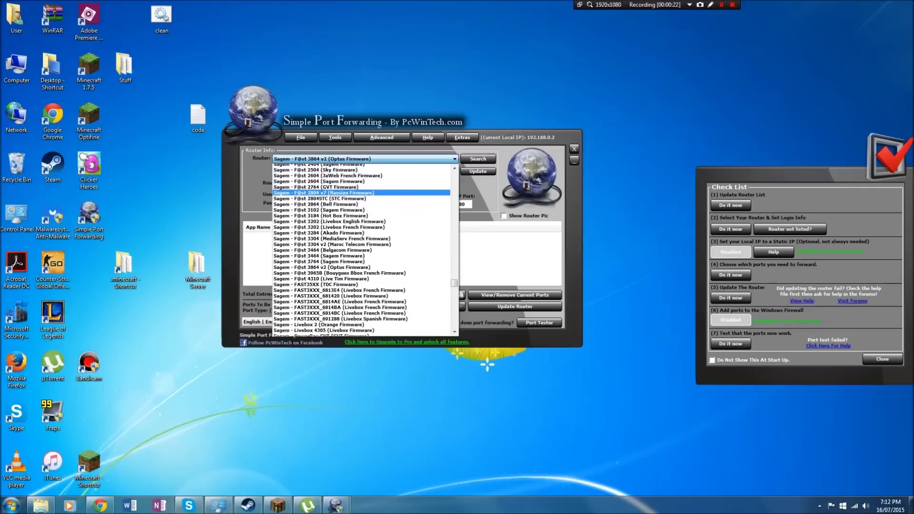
{"action": "scroll", "coordinate": [361, 250], "scroll_direction": "up", "scroll_amount": 8}
{"action": "scroll", "coordinate": [361, 250], "scroll_direction": "up", "scroll_amount": 8}
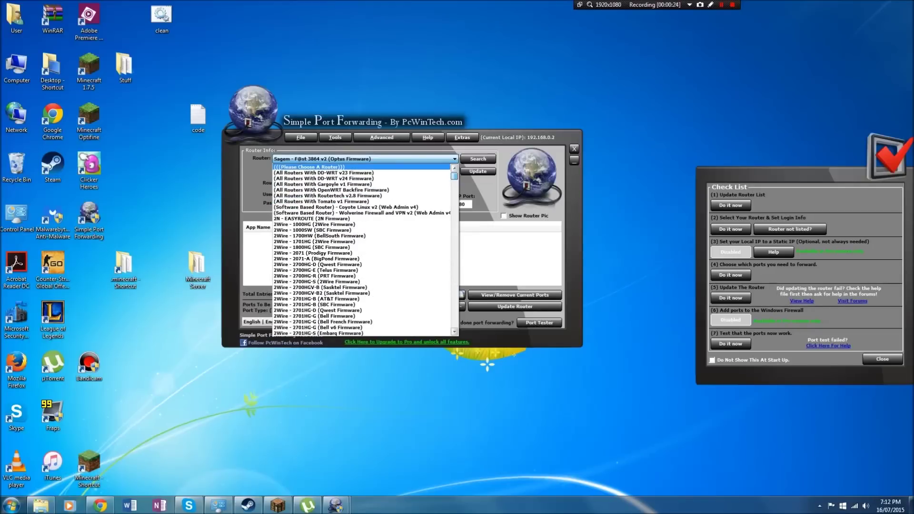
{"action": "left_click", "coordinate": [309, 167]}
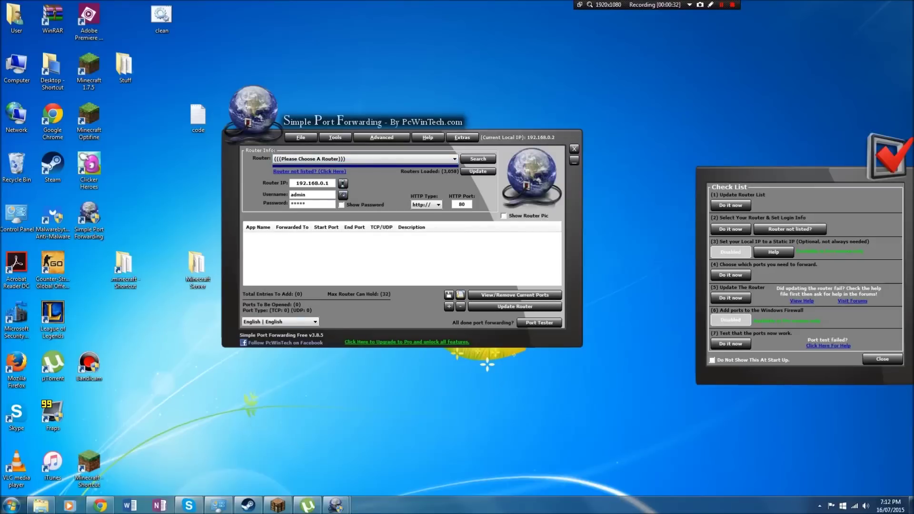
{"action": "left_click", "coordinate": [100, 505]}
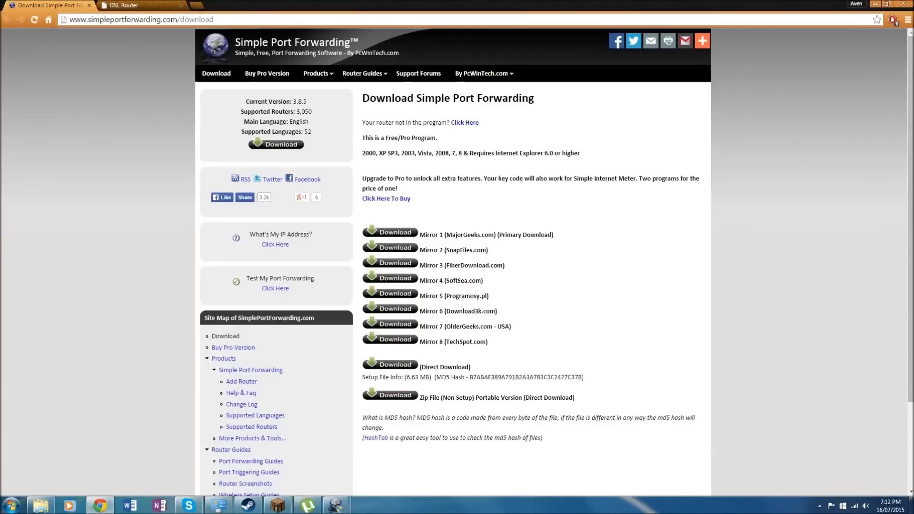
Switch to the DSL Router tab and reload the Sagemcom device info page
{"action": "key", "text": "ctrl+Tab"}
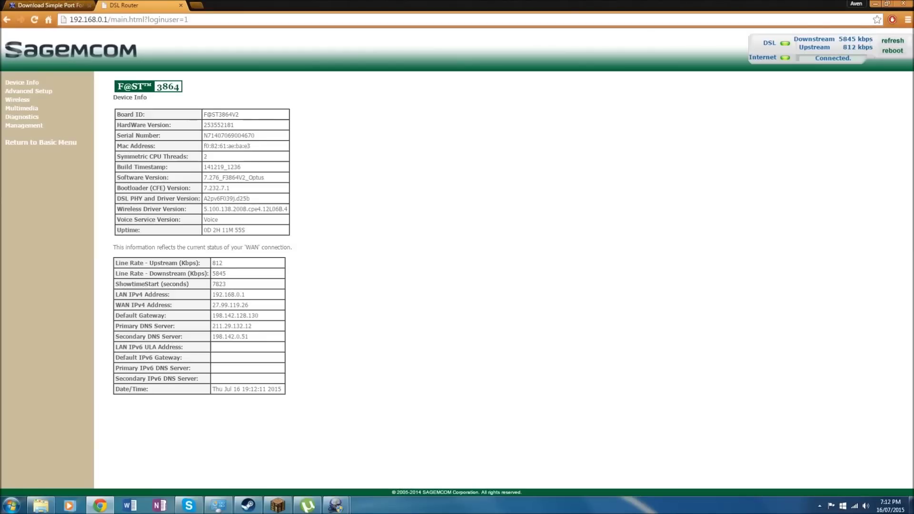
{"action": "key", "text": "F5"}
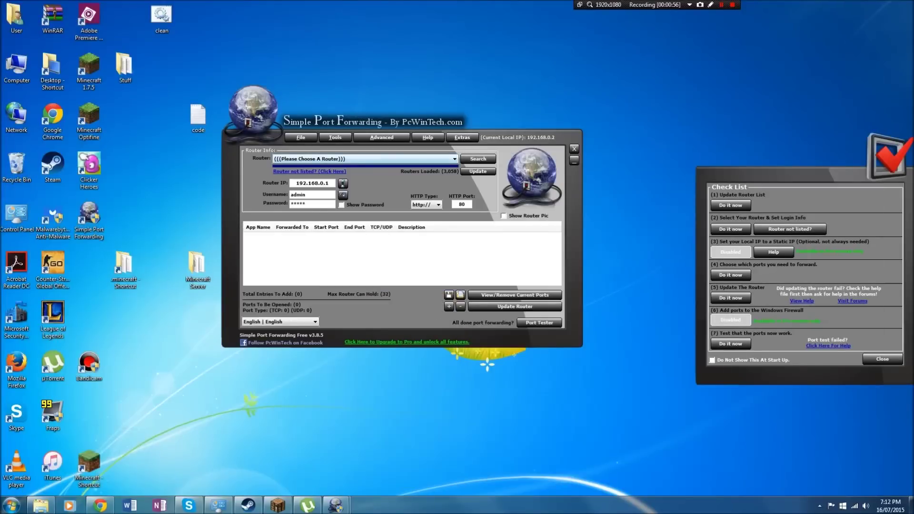
Select the Sagem - F@st 3864 v2 (Optus Firmware) router, update the database and answer the overwrite prompt
{"action": "left_click", "coordinate": [364, 158]}
{"action": "scroll", "coordinate": [488, 365], "scroll_direction": "down", "scroll_amount": 10}
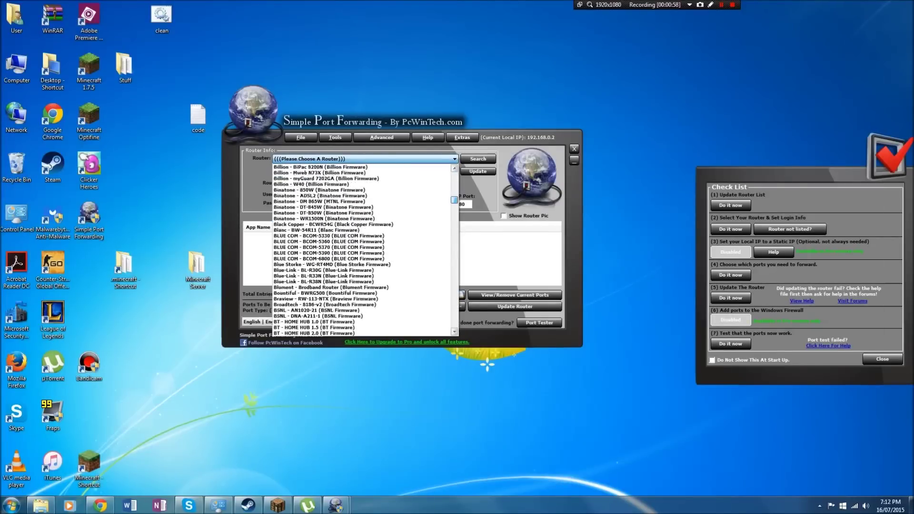
{"action": "scroll", "coordinate": [487, 364], "scroll_direction": "down", "scroll_amount": 10}
{"action": "scroll", "coordinate": [487, 365], "scroll_direction": "down", "scroll_amount": 10}
{"action": "scroll", "coordinate": [488, 364], "scroll_direction": "down", "scroll_amount": 5}
{"action": "scroll", "coordinate": [486, 364], "scroll_direction": "down", "scroll_amount": 5}
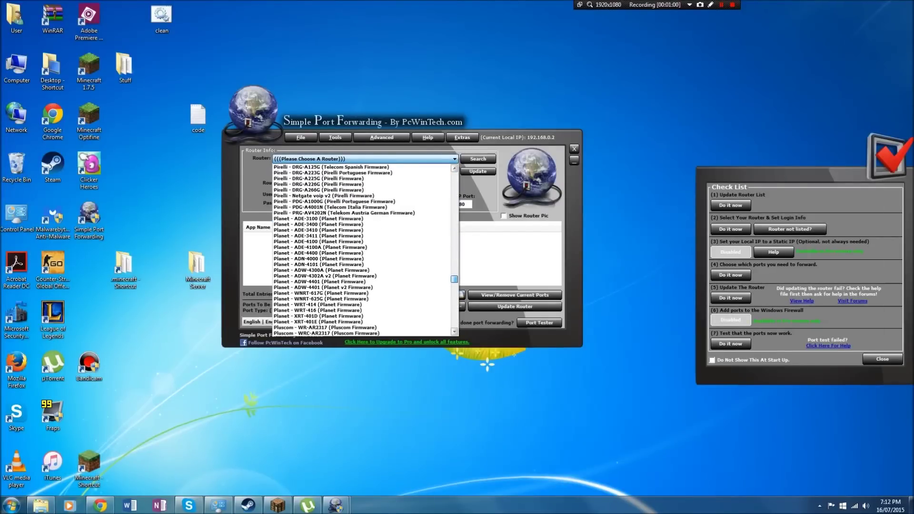
{"action": "scroll", "coordinate": [487, 364], "scroll_direction": "down", "scroll_amount": 5}
{"action": "scroll", "coordinate": [487, 364], "scroll_direction": "down", "scroll_amount": 5}
{"action": "scroll", "coordinate": [361, 251], "scroll_direction": "down", "scroll_amount": 5}
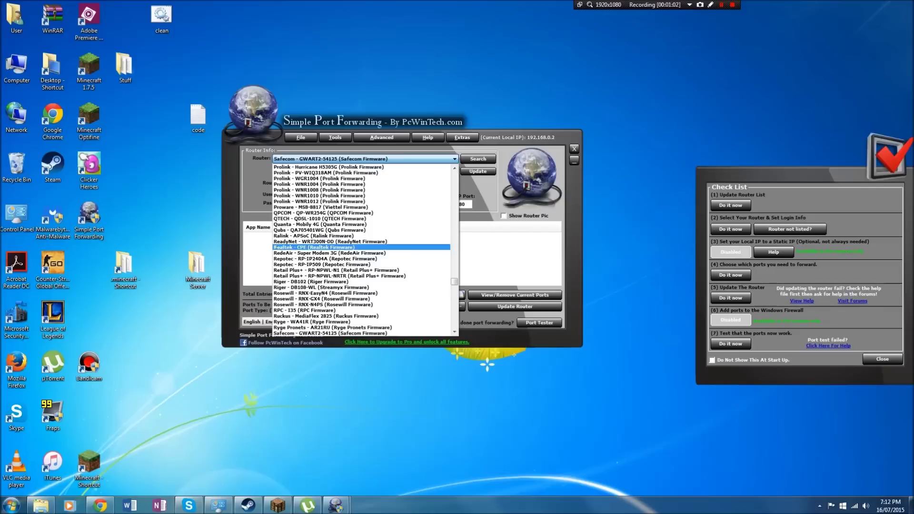
{"action": "scroll", "coordinate": [362, 251], "scroll_direction": "down", "scroll_amount": 5}
{"action": "scroll", "coordinate": [361, 251], "scroll_direction": "down", "scroll_amount": 3}
{"action": "scroll", "coordinate": [362, 249], "scroll_direction": "down", "scroll_amount": 3}
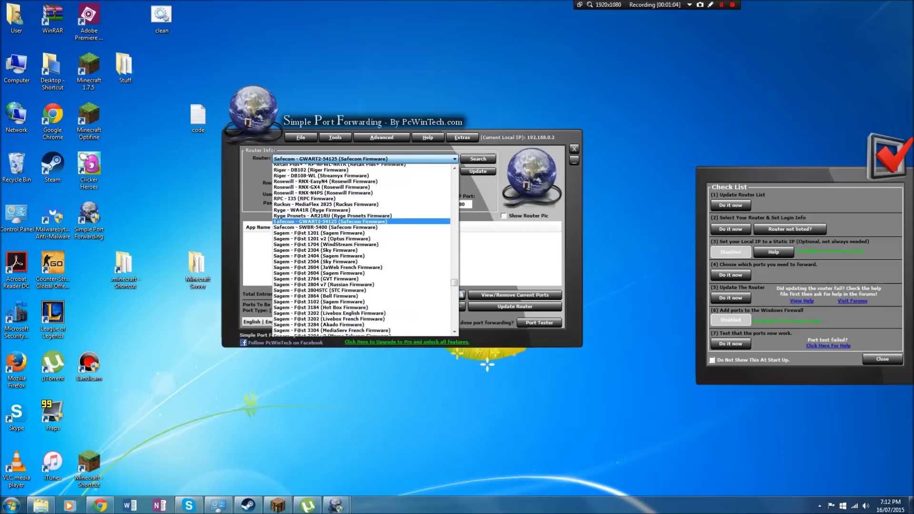
{"action": "scroll", "coordinate": [361, 250], "scroll_direction": "down", "scroll_amount": 2}
{"action": "scroll", "coordinate": [362, 250], "scroll_direction": "down", "scroll_amount": 1}
{"action": "left_click", "coordinate": [321, 315]}
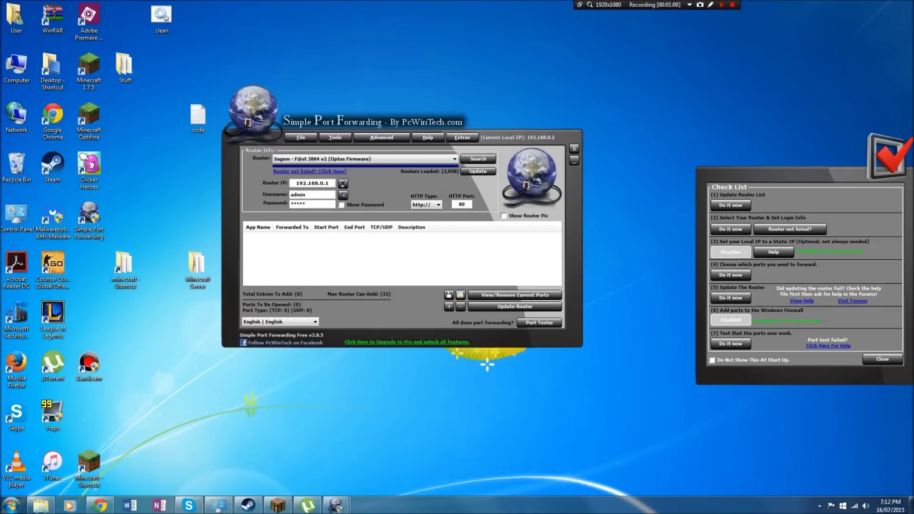
{"action": "left_click", "coordinate": [477, 171]}
{"action": "left_click", "coordinate": [498, 283]}
Add a custom Minecraft entry forwarding port 25565 to 192.168.0.2 and close the add-port form
{"action": "right_click", "coordinate": [293, 248]}
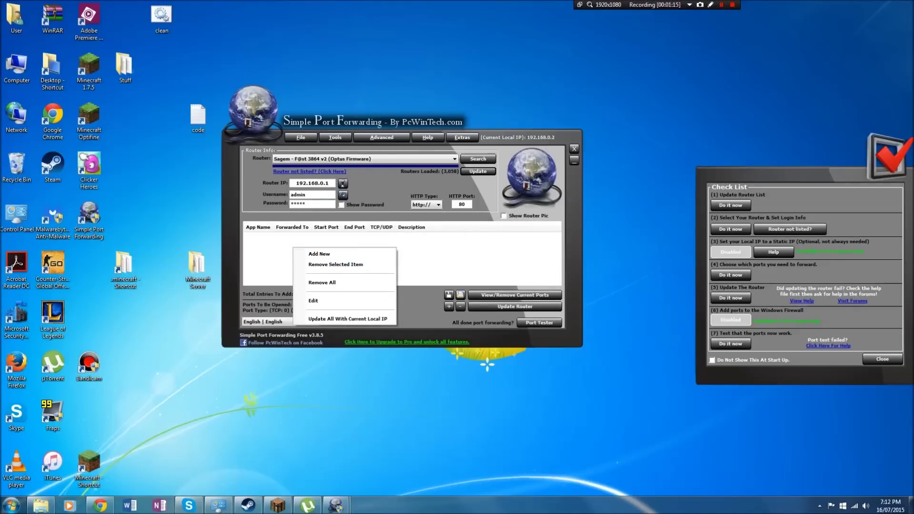
{"action": "left_click", "coordinate": [319, 253]}
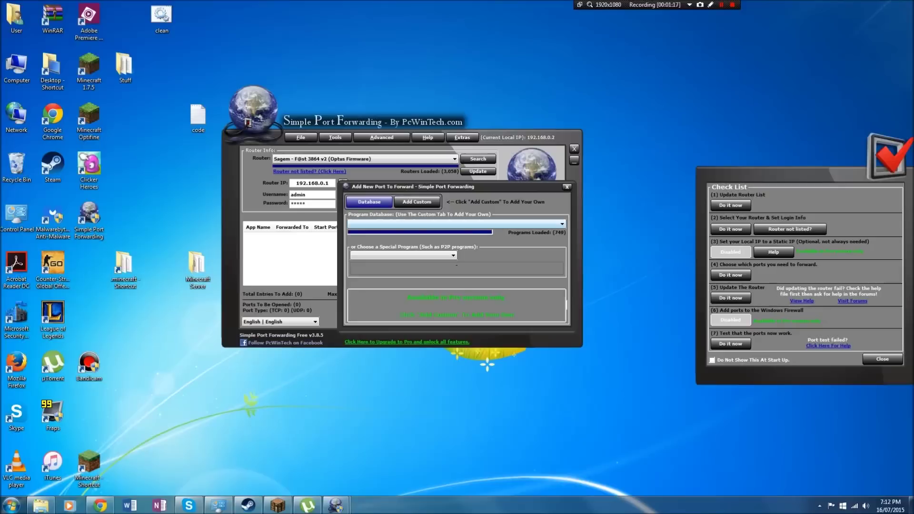
{"action": "left_click", "coordinate": [418, 202]}
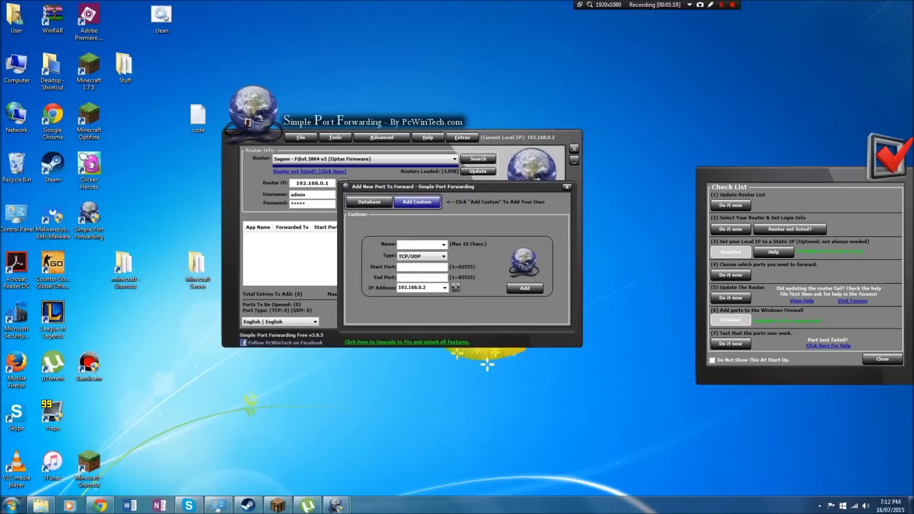
{"action": "type", "text": "Minecraft"}
{"action": "key", "text": "Tab"}
{"action": "key", "text": "Tab"}
{"action": "type", "text": "5565"}
{"action": "key", "text": "Tab"}
{"action": "type", "text": "2"}
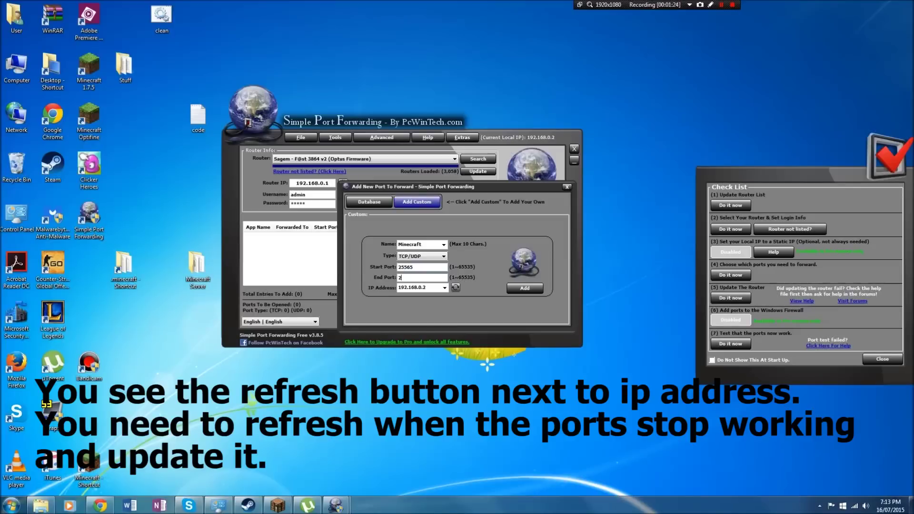
{"action": "type", "text": "5565"}
{"action": "left_click", "coordinate": [525, 288]}
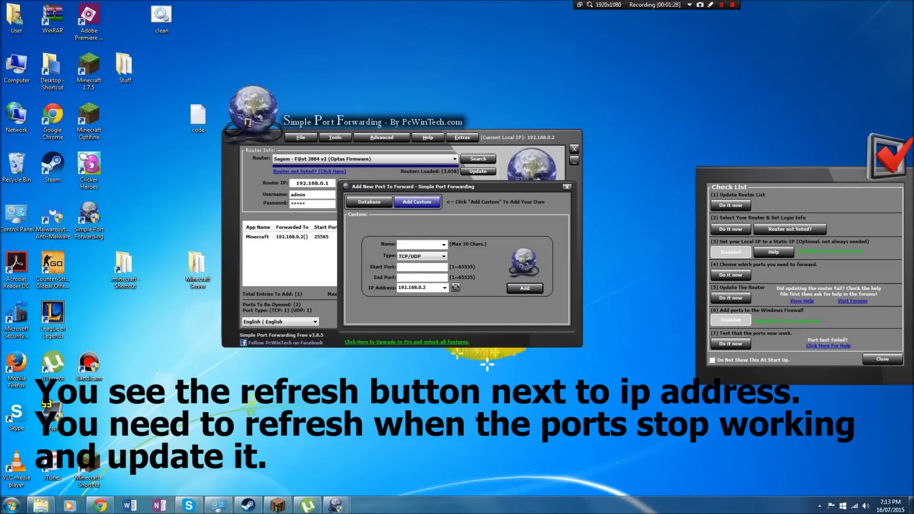
{"action": "left_click", "coordinate": [567, 186]}
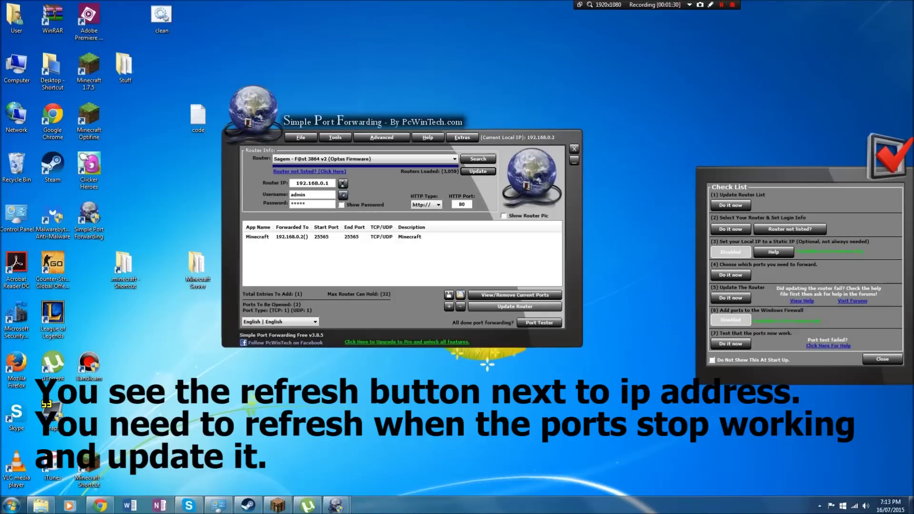
Update the router with the rule, then test port 25565 TCP until it reports Success
{"action": "left_click", "coordinate": [515, 306]}
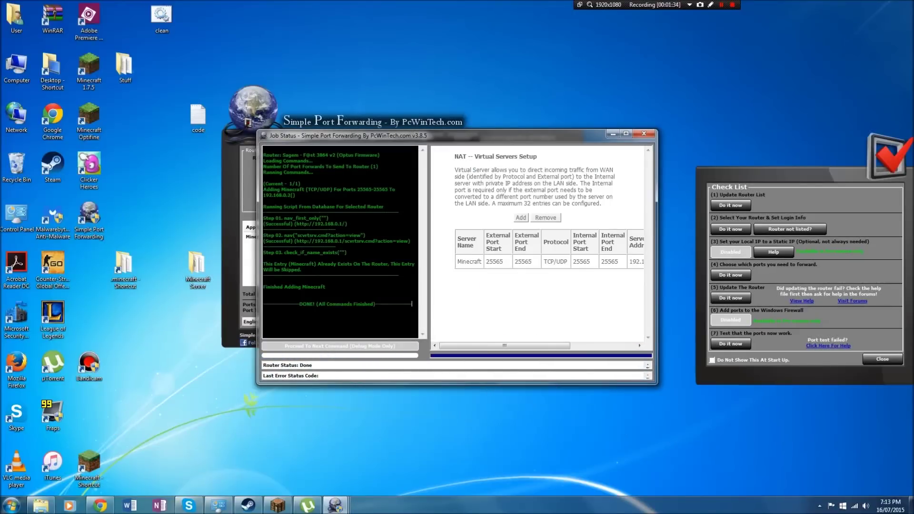
{"action": "left_click", "coordinate": [642, 133]}
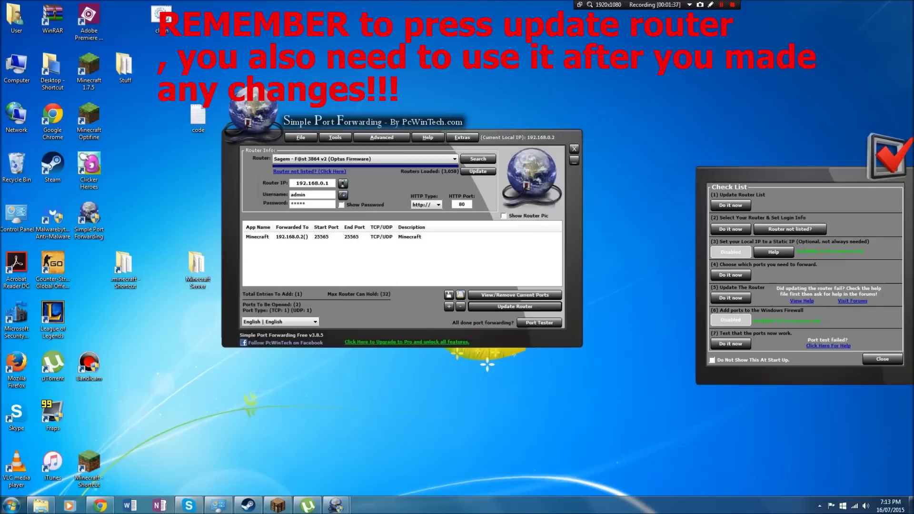
{"action": "left_click", "coordinate": [539, 322]}
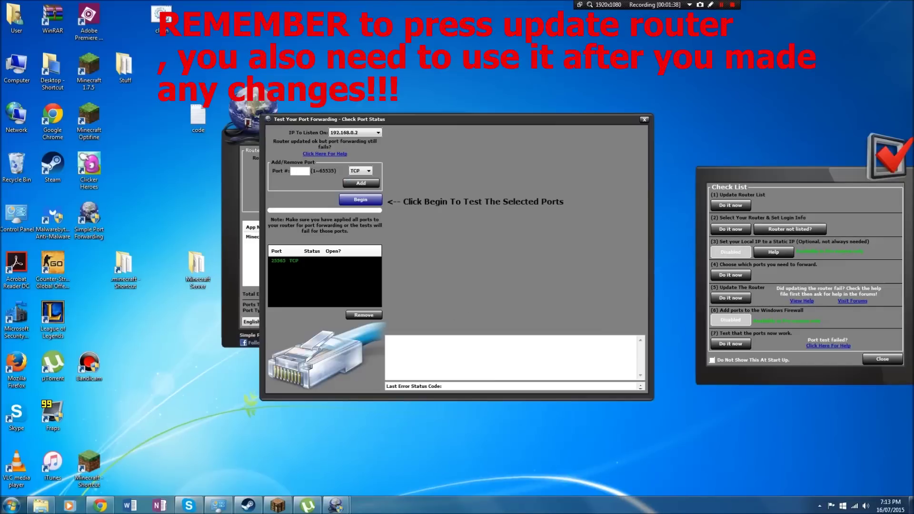
{"action": "type", "text": "2"}
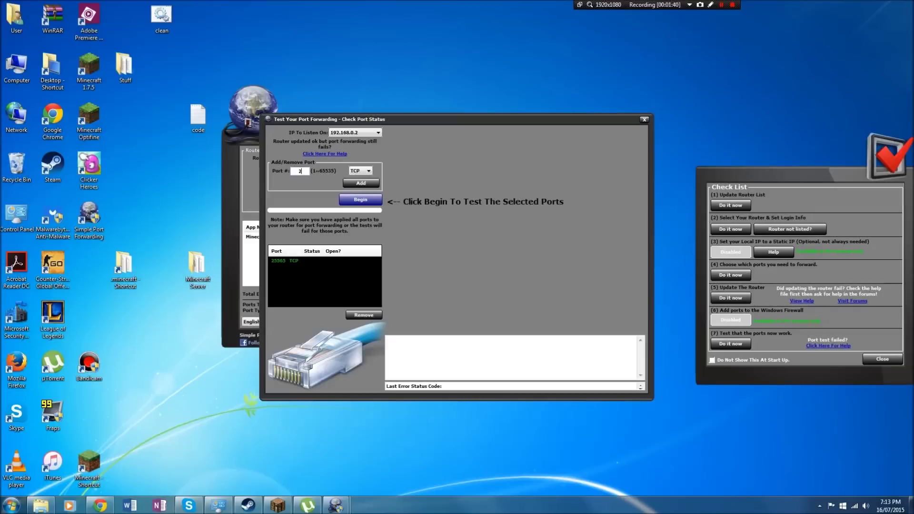
{"action": "type", "text": "5565"}
{"action": "left_click", "coordinate": [361, 199]}
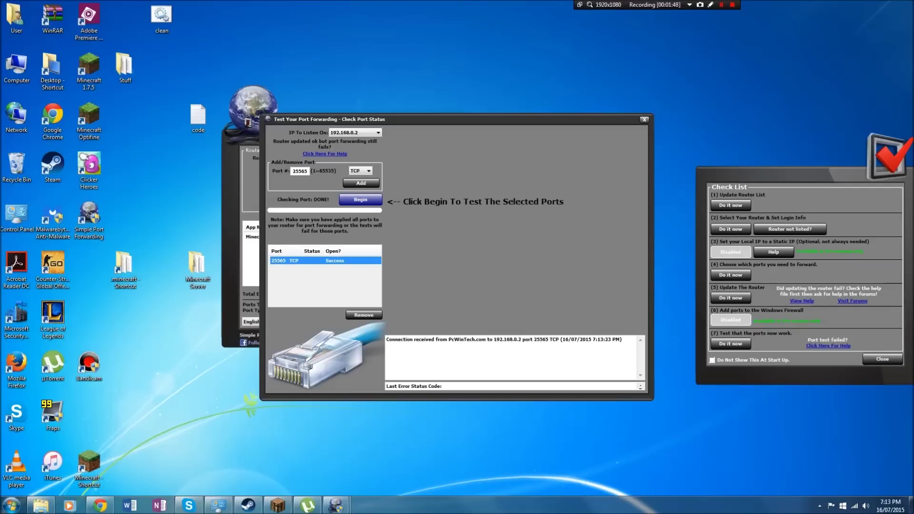
{"action": "left_click", "coordinate": [644, 120]}
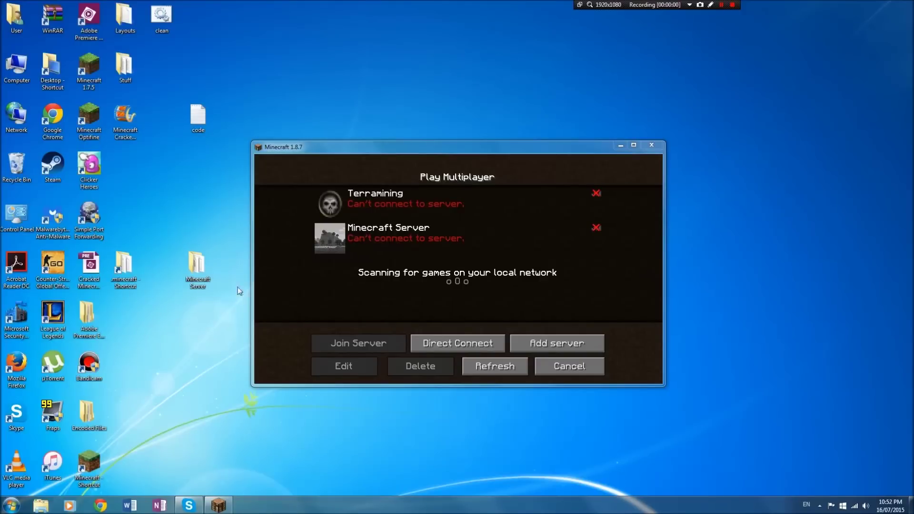
Launch run.bat from the Minecraft Server folder and return to Minecraft's multiplayer list
{"action": "left_click", "coordinate": [621, 145]}
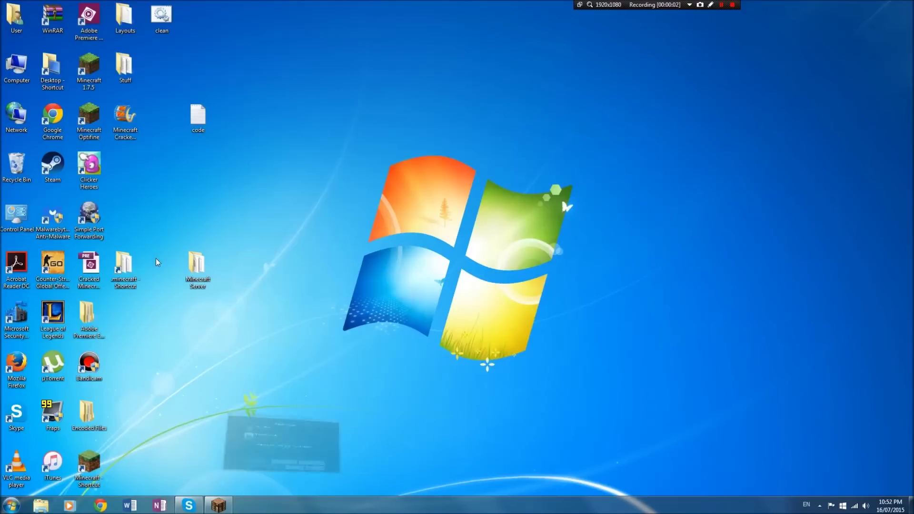
{"action": "double_click", "coordinate": [196, 265]}
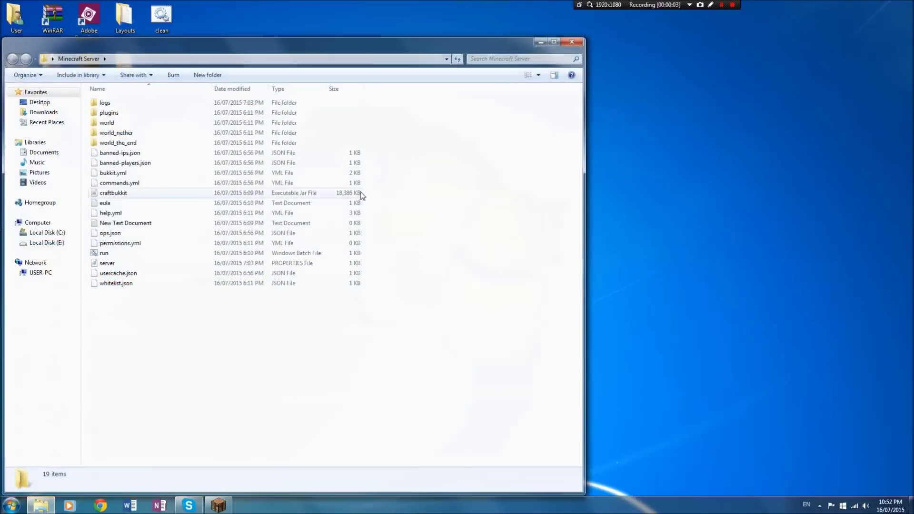
{"action": "double_click", "coordinate": [119, 253]}
{"action": "left_click", "coordinate": [218, 506]}
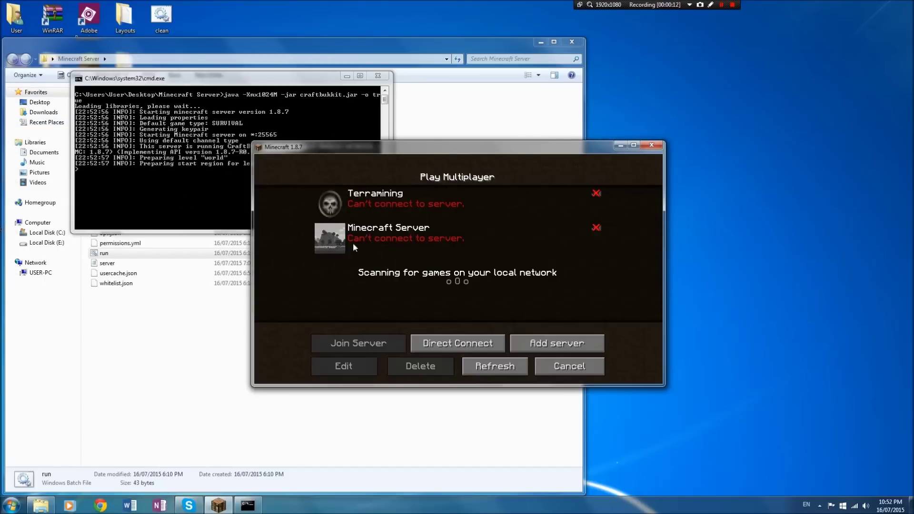
Add a server entry with address localhost, then select and join it
{"action": "left_click", "coordinate": [553, 346]}
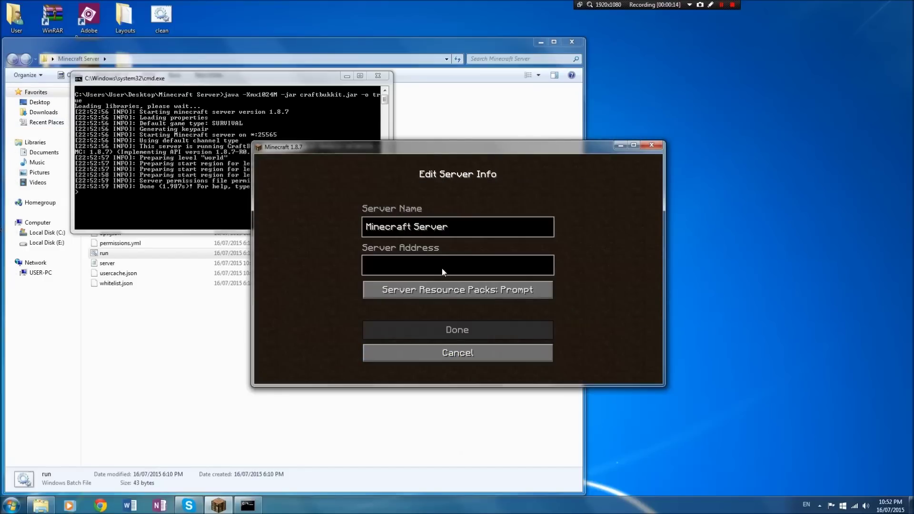
{"action": "type", "text": "ad"}
{"action": "key", "text": "BackSpace"}
{"action": "key", "text": "BackSpace"}
{"action": "type", "text": "local"}
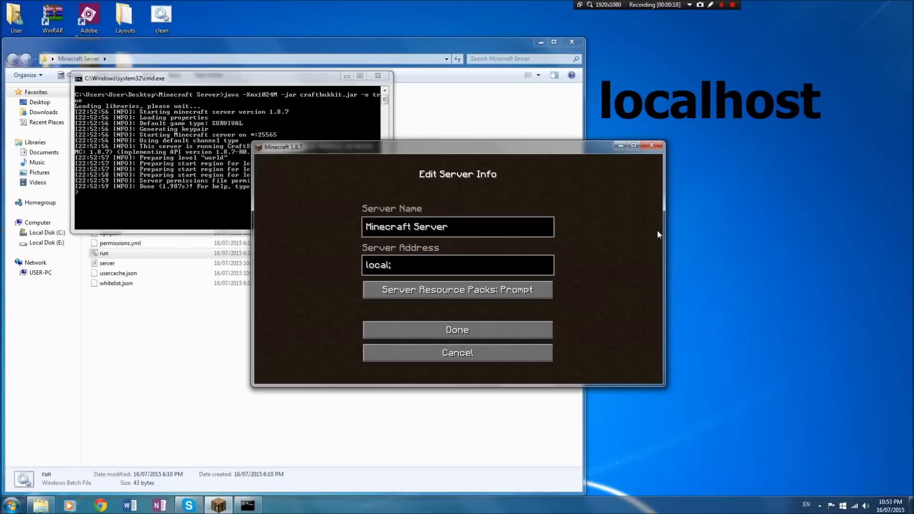
{"action": "type", "text": "host"}
{"action": "key", "text": "Return"}
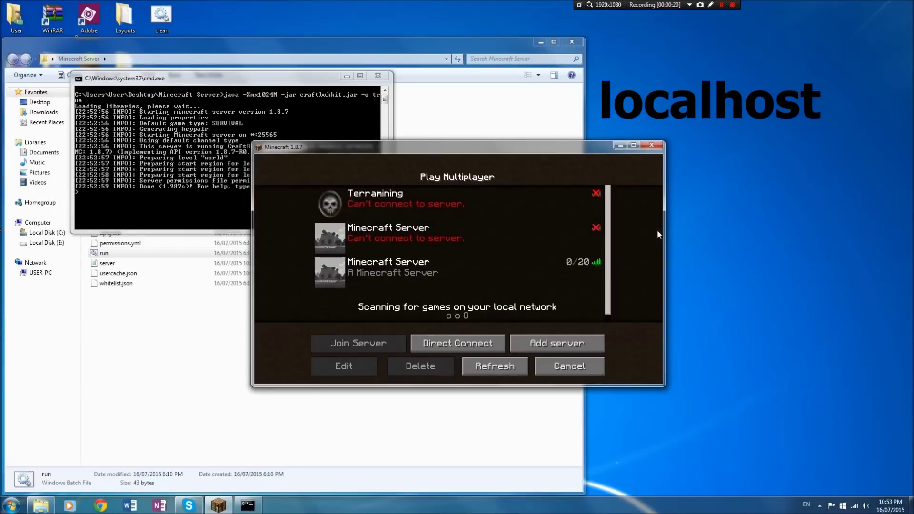
{"action": "left_click", "coordinate": [535, 267]}
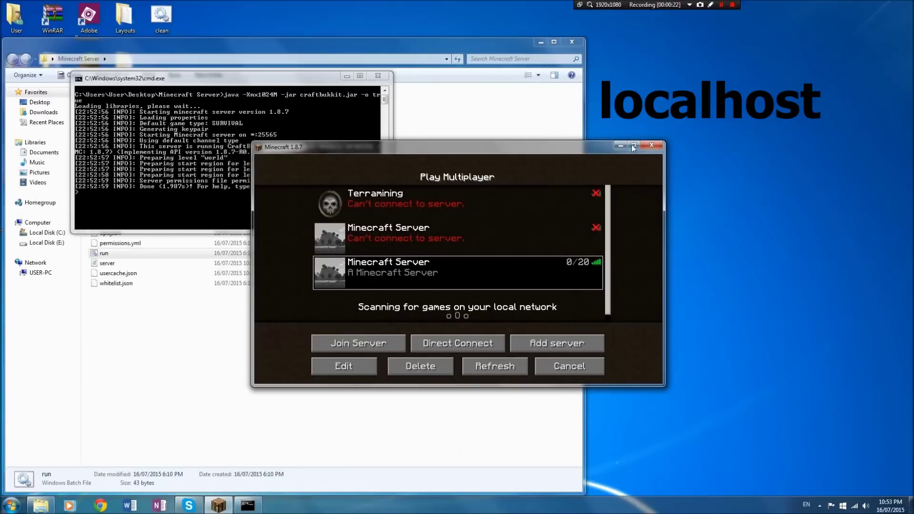
{"action": "double_click", "coordinate": [548, 262]}
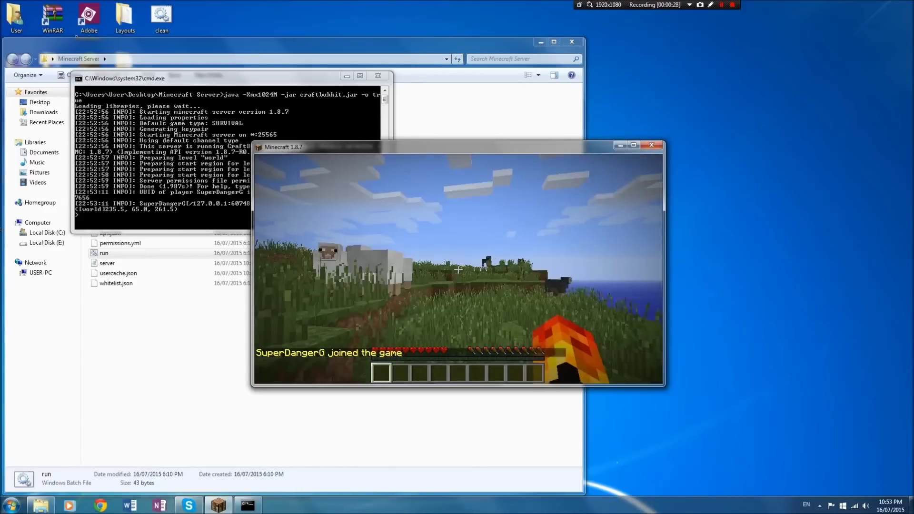
Toggle the inventory in-game, then escape to the game menu to free the mouse
{"action": "key", "text": "e"}
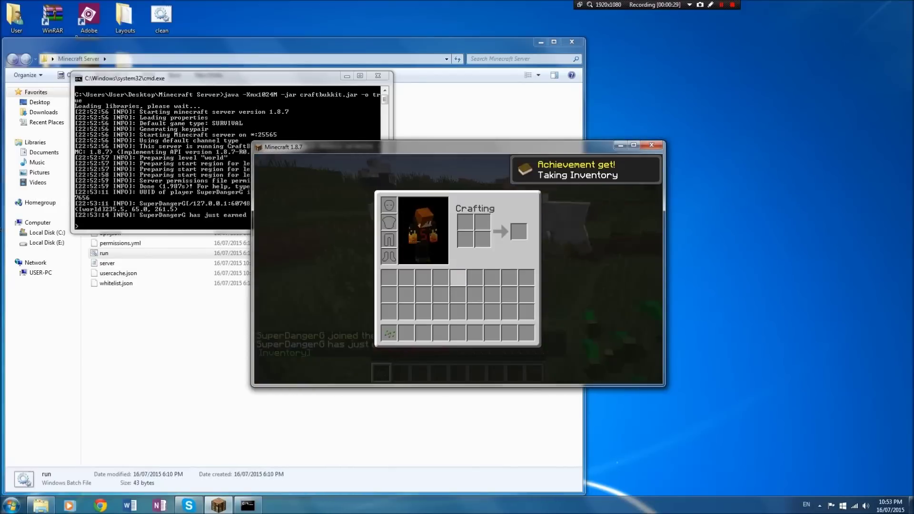
{"action": "key", "text": "e"}
{"action": "key", "text": "Escape"}
Grant superdangerg operator status from the server console and return to the Minecraft world
{"action": "left_click", "coordinate": [159, 183]}
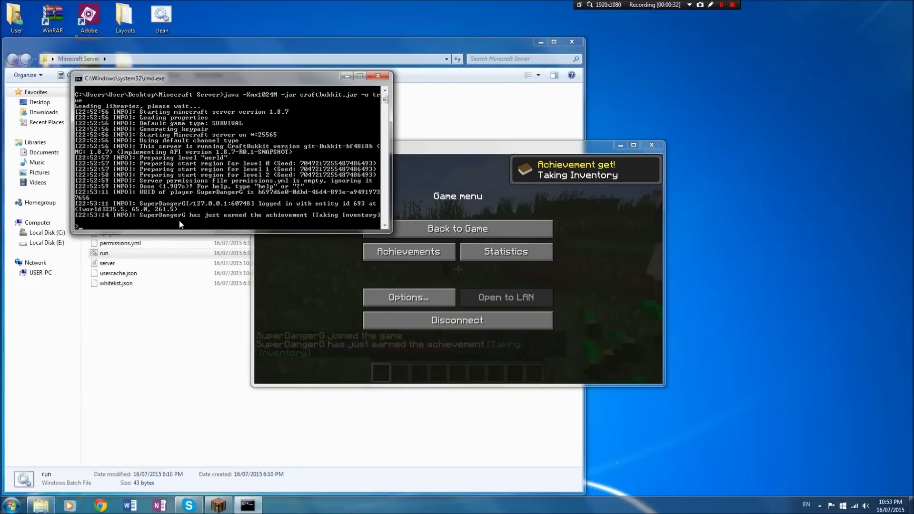
{"action": "type", "text": "op sup"}
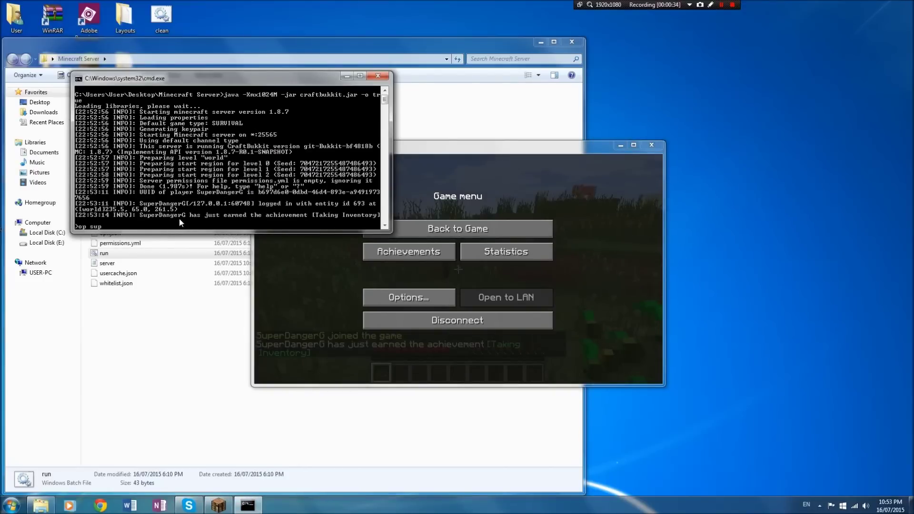
{"action": "type", "text": "erdangerg"}
{"action": "key", "text": "Return"}
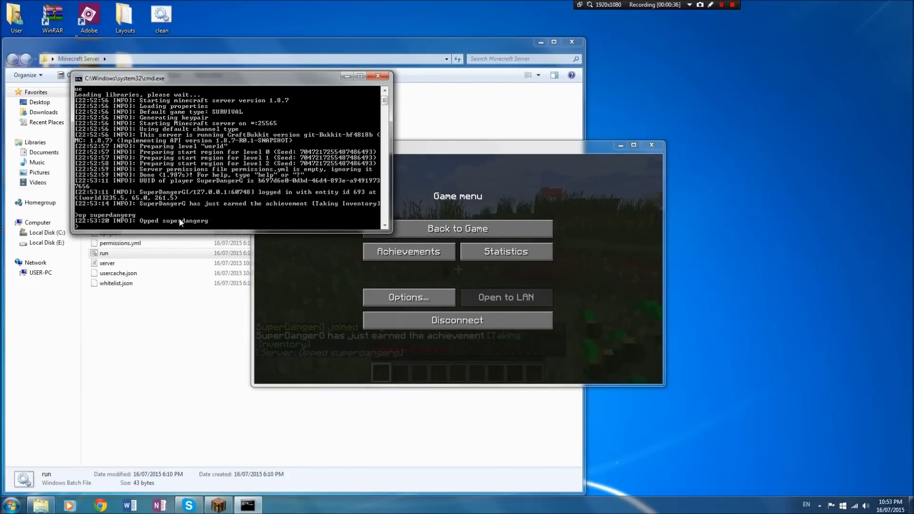
{"action": "left_click", "coordinate": [500, 229]}
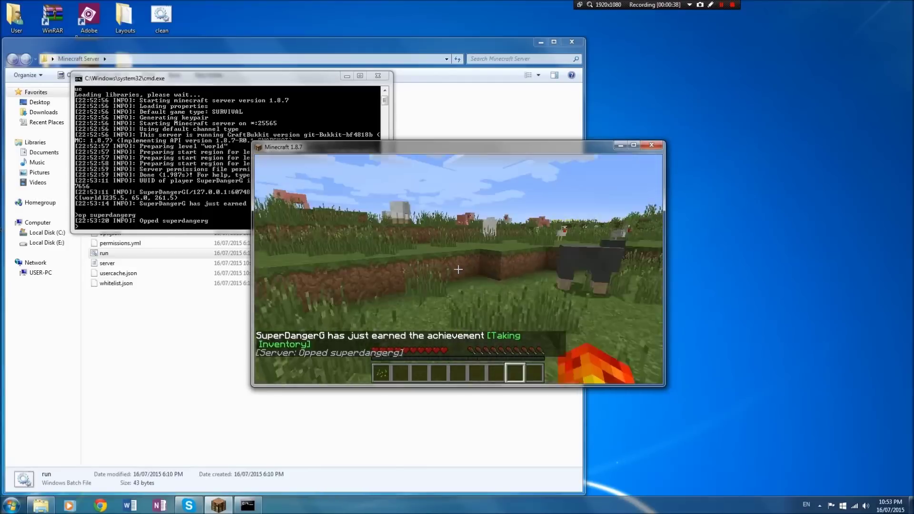